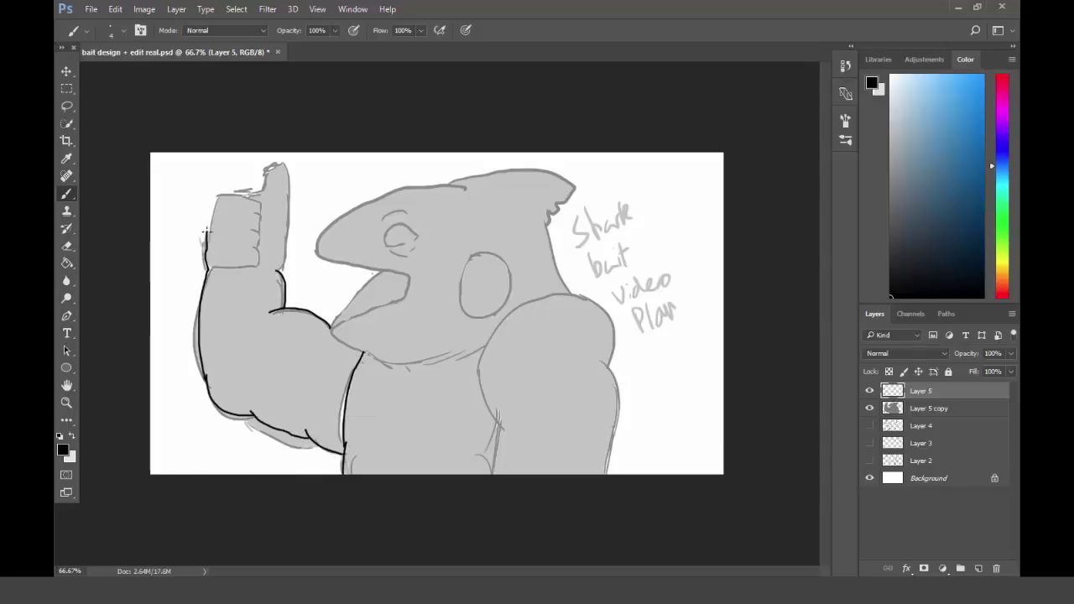
Ink the right arm and shoulder, head, jaw, eye outline, eyebrow and cheek circle in black
key(ctrl+z)
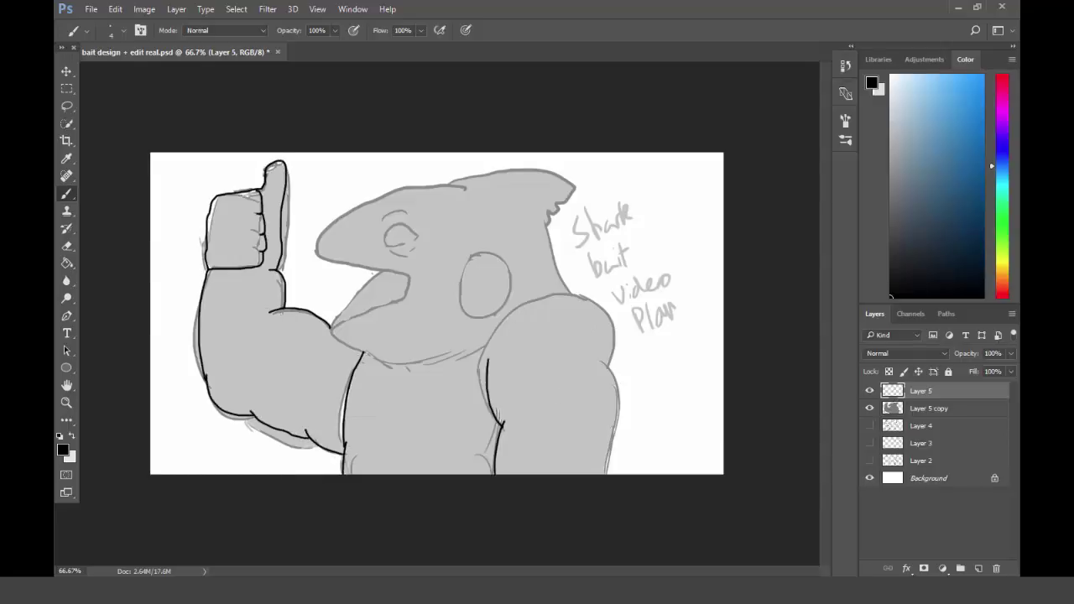
drag(502, 428, 621, 473)
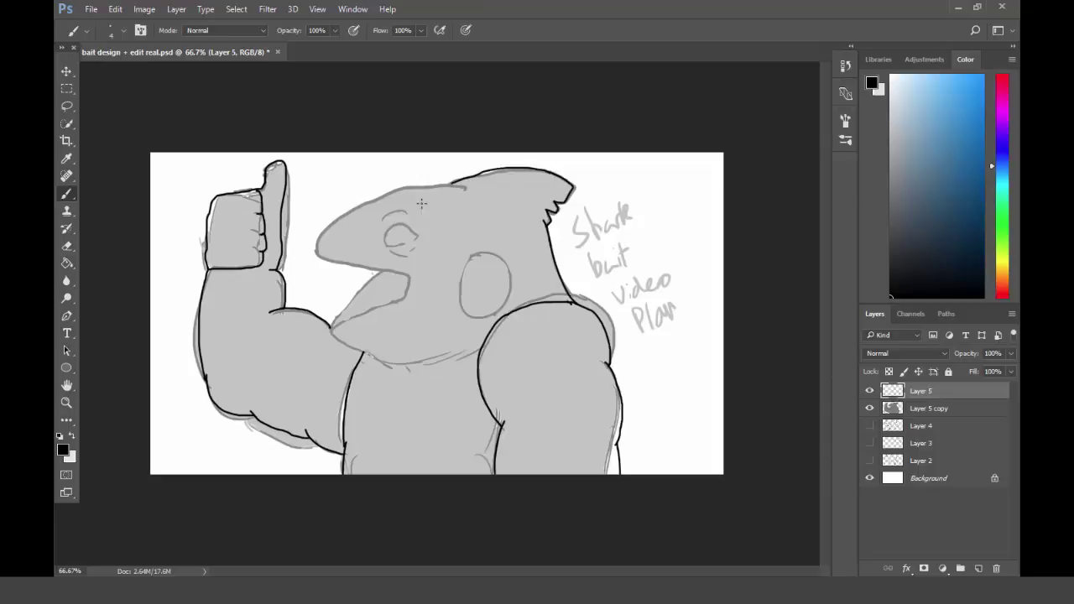
mouse_move(466, 185)
mouse_down()
mouse_move(409, 274)
mouse_move(334, 327)
mouse_up()
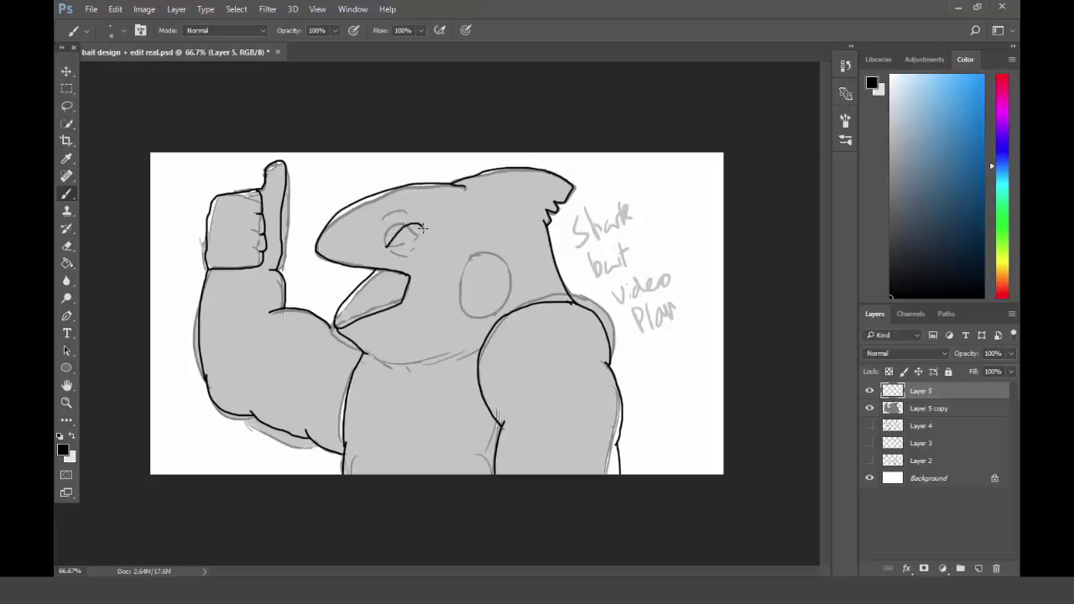
mouse_move(407, 223)
mouse_down()
mouse_move(425, 237)
mouse_move(412, 216)
mouse_up()
drag(487, 250, 467, 312)
Draw the small face features inside the cheek circle
key(e)
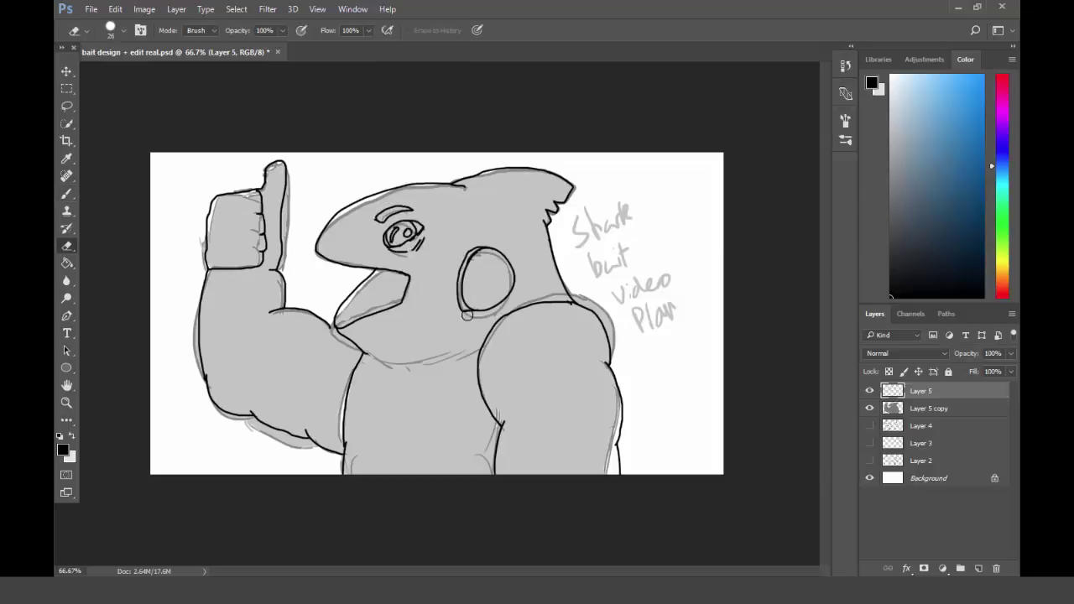
key(b)
drag(477, 259, 478, 265)
drag(499, 259, 500, 266)
drag(487, 275, 490, 283)
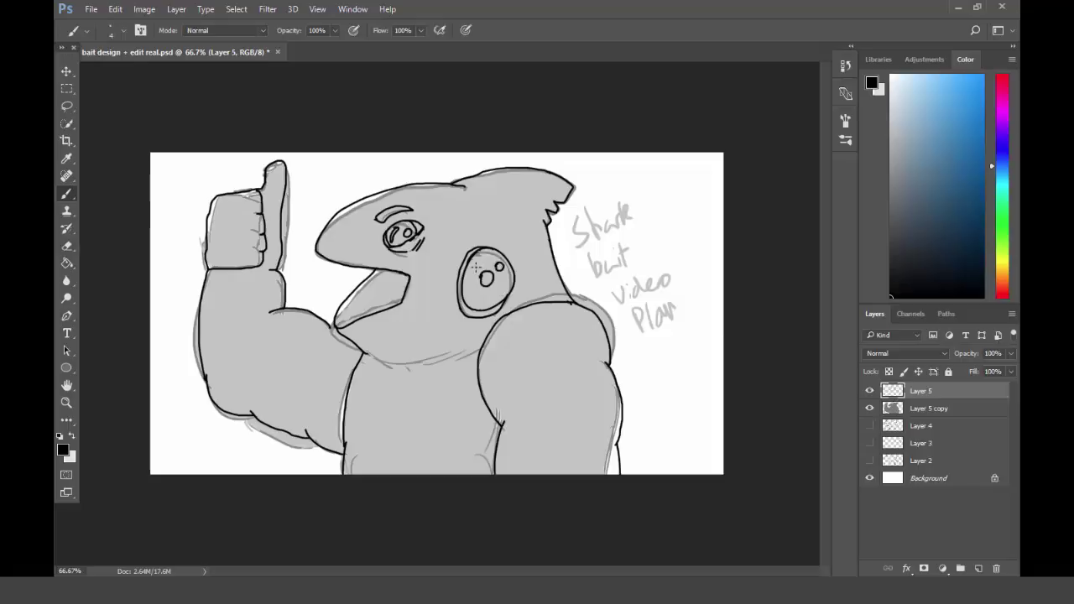
Ink jagged teeth on both jaws and short neck strokes, then hide the grey sketch layer
drag(355, 279, 370, 270)
drag(335, 323, 352, 287)
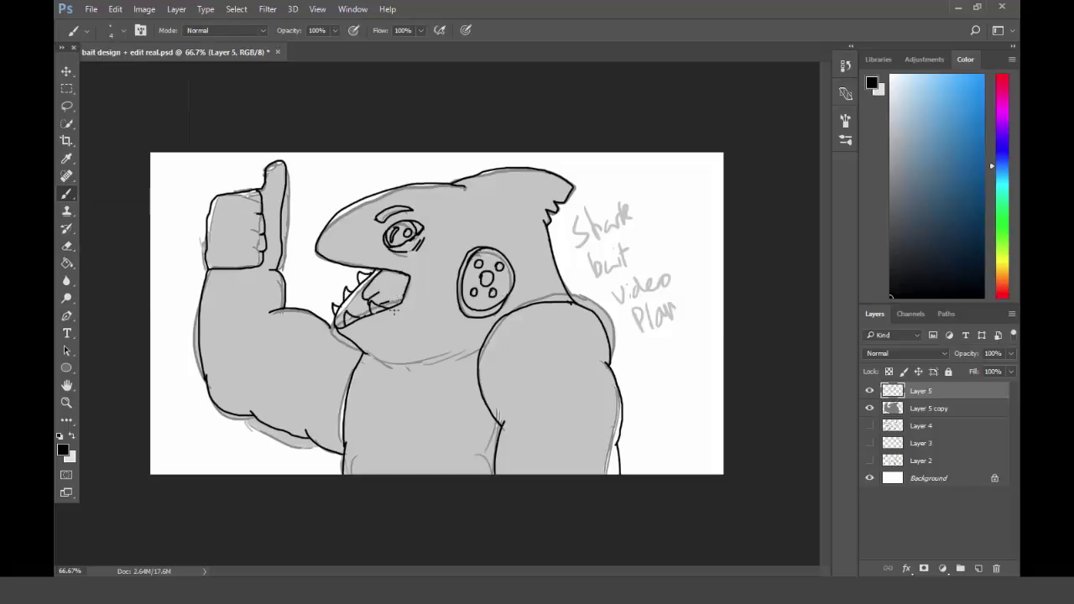
drag(420, 374, 443, 356)
drag(448, 371, 478, 352)
click(870, 408)
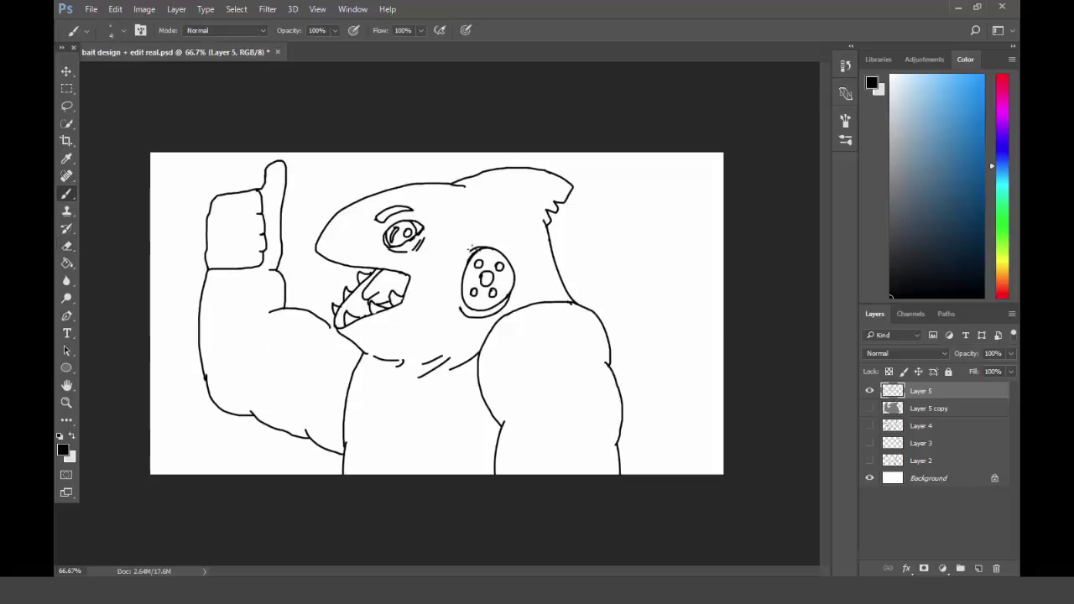
Draw a jagged cuff across the wrist
key(e)
key(ctrl+alt+0)
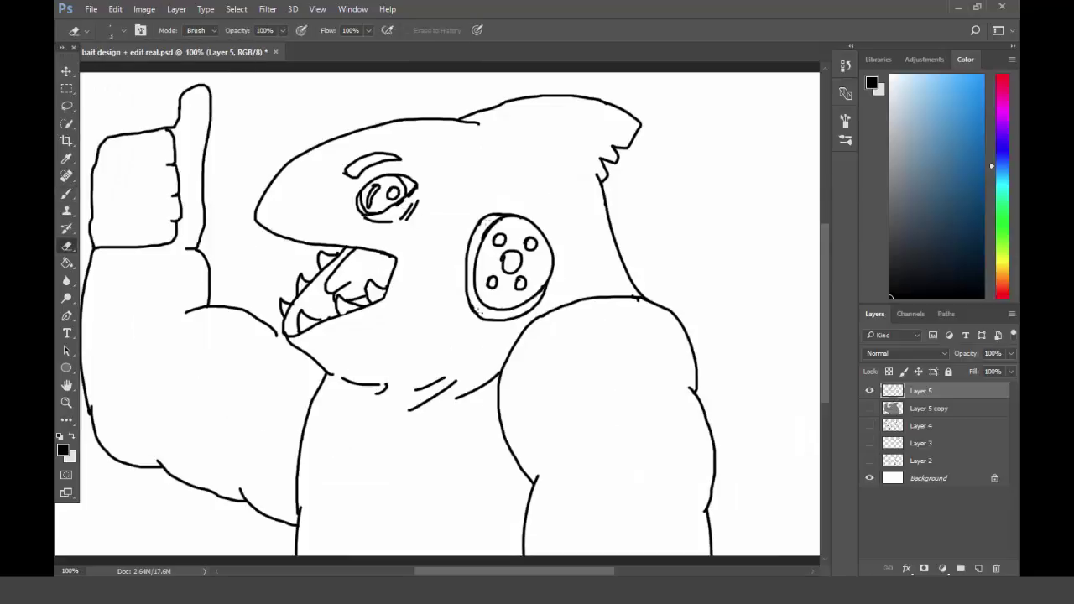
key(b)
drag(86, 284, 208, 287)
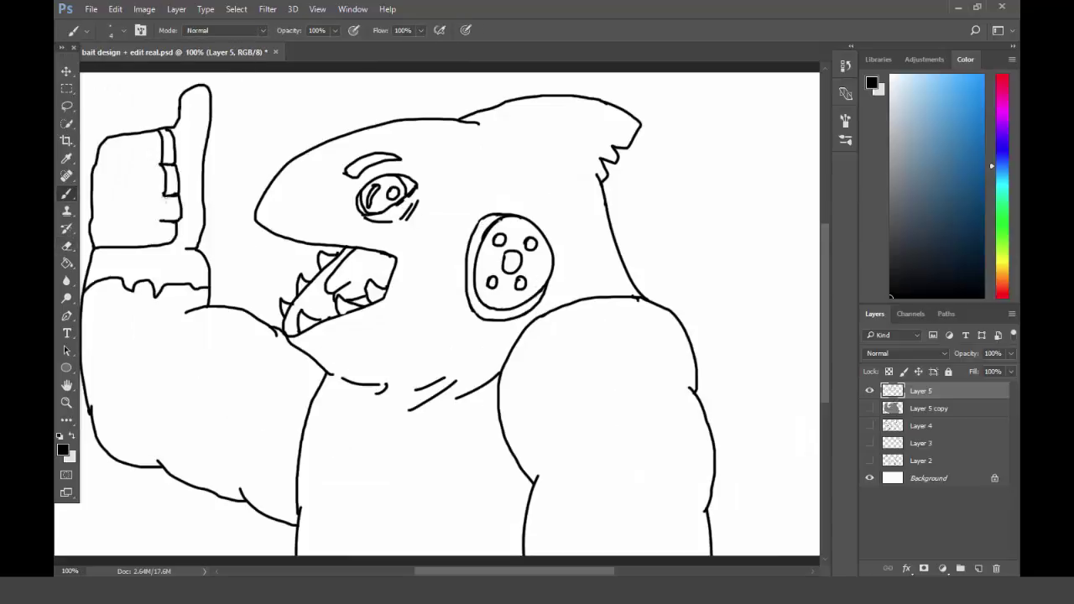
Draw the anchor tattoo on the raised arm, with a stem, crossbar and curved horns
key(ctrl+plus)
mouse_move(383, 312)
mouse_down()
mouse_move(307, 362)
mouse_move(475, 364)
mouse_up()
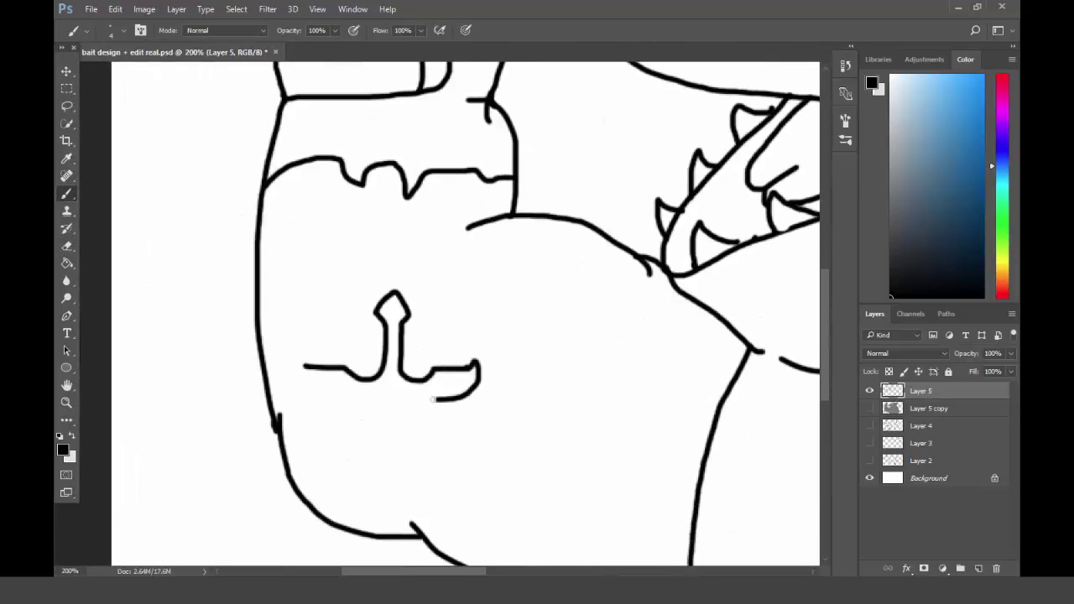
drag(306, 370, 384, 391)
drag(478, 370, 383, 393)
key(e)
key(b)
drag(329, 335, 369, 369)
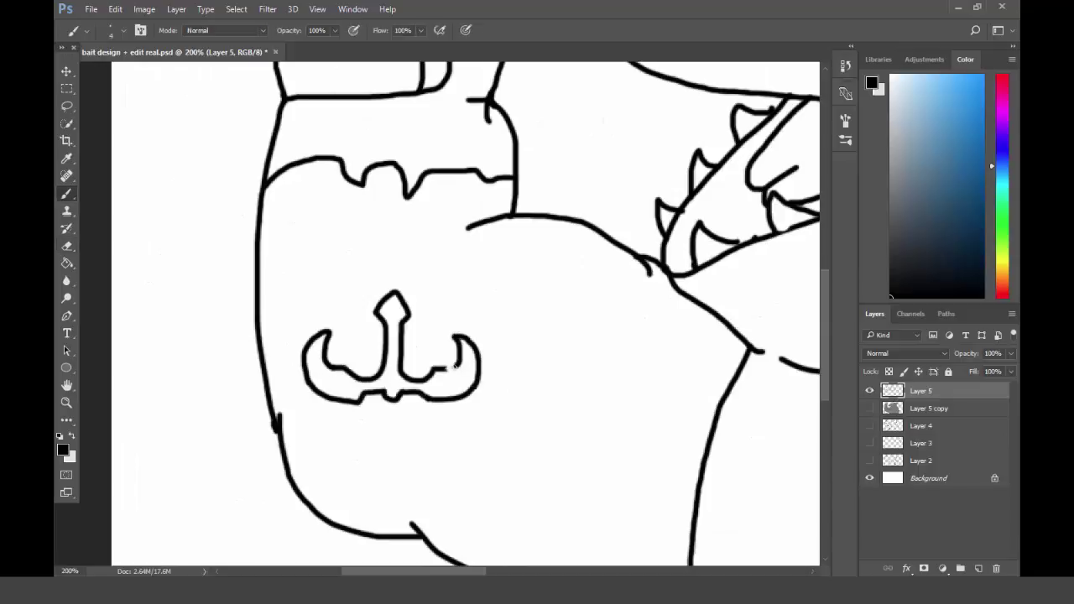
key(e)
mouse_move(391, 294)
mouse_down()
mouse_move(393, 352)
mouse_move(413, 361)
mouse_up()
key(b)
Add two small spikes and lines across the chest and lower torso
drag(767, 371, 364, 357)
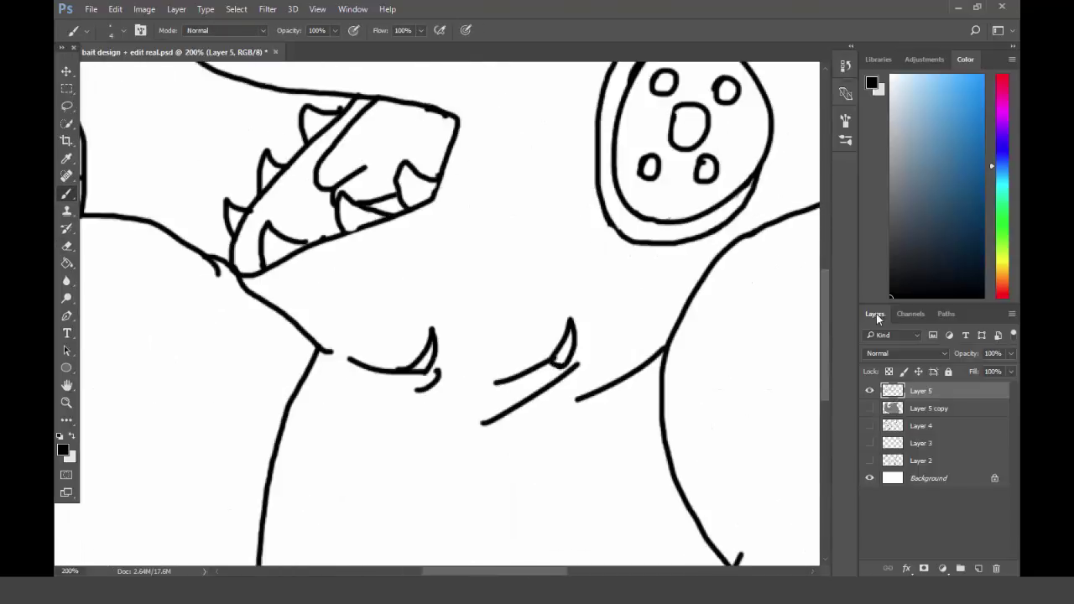
drag(470, 386, 470, 230)
drag(466, 285, 477, 491)
drag(392, 475, 460, 390)
drag(571, 510, 713, 501)
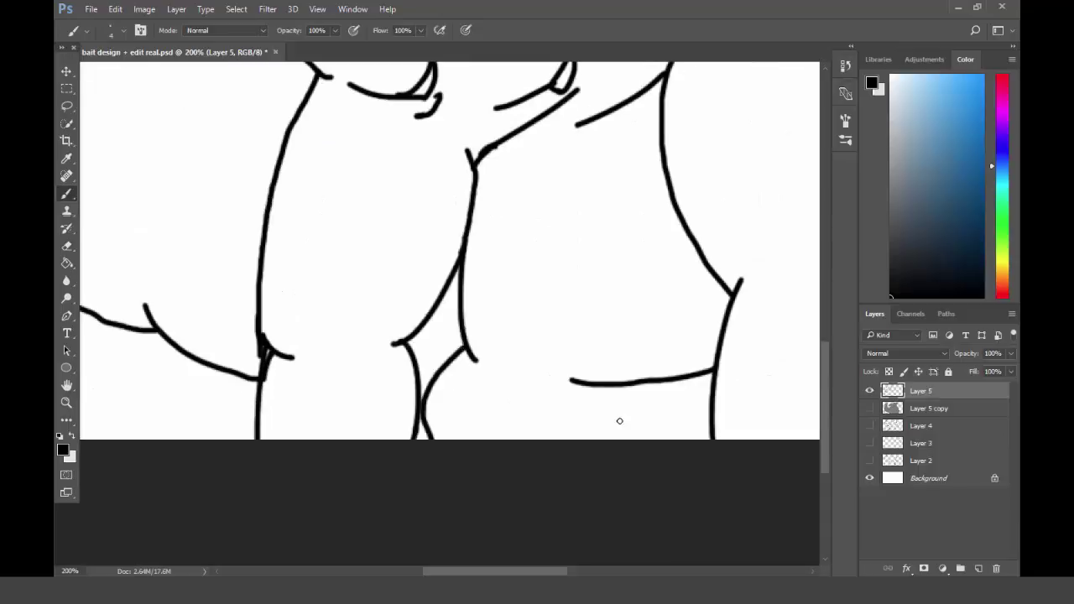
Draw the rope necklace straps with a ring and cross-hatched rope texture
key(b)
drag(487, 369, 617, 251)
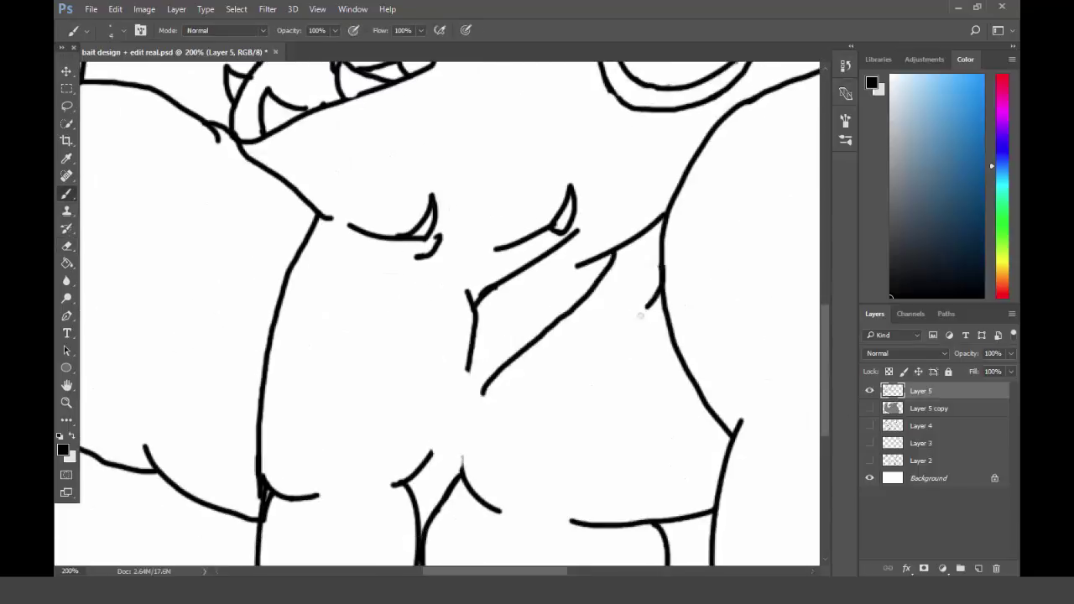
drag(495, 419, 659, 289)
drag(482, 374, 455, 439)
mouse_move(437, 382)
mouse_down()
mouse_move(345, 222)
mouse_move(464, 368)
mouse_up()
drag(355, 260, 353, 285)
drag(433, 322, 427, 355)
mouse_move(395, 284)
mouse_down()
mouse_move(393, 318)
mouse_move(354, 346)
mouse_move(455, 330)
mouse_move(420, 235)
mouse_up()
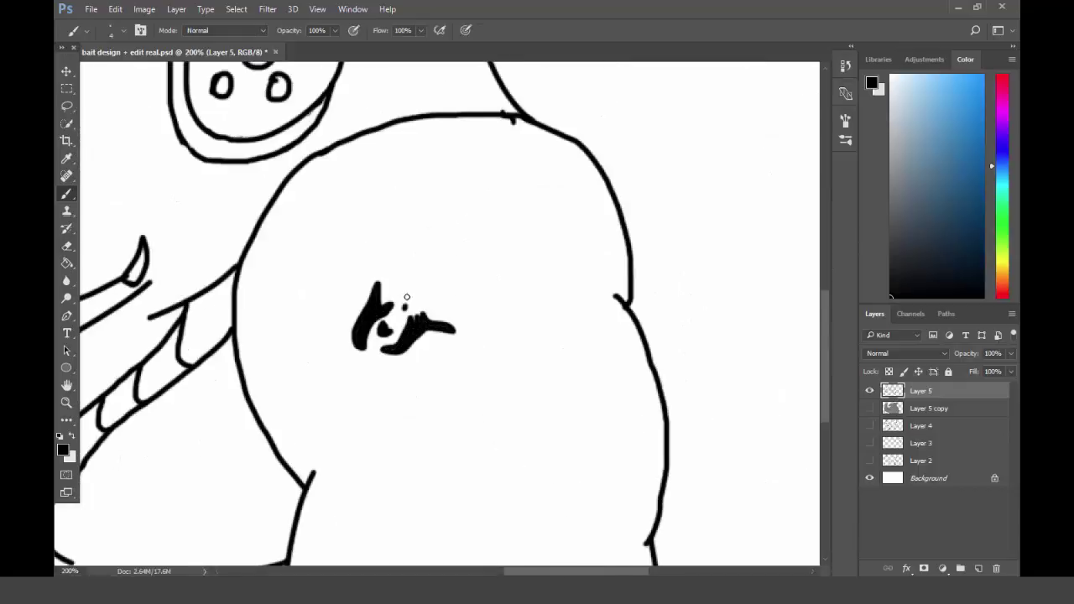
Paint a black spiky shoulder tattoo with a filled blade shape
mouse_move(424, 285)
mouse_down()
mouse_move(449, 248)
mouse_move(438, 250)
mouse_up()
drag(392, 226, 401, 260)
drag(454, 309, 529, 251)
mouse_move(474, 312)
mouse_down()
mouse_move(465, 335)
mouse_move(521, 252)
mouse_up()
drag(432, 222, 512, 180)
mouse_move(449, 247)
mouse_down()
mouse_move(504, 185)
mouse_move(547, 235)
mouse_move(550, 155)
mouse_move(487, 180)
mouse_up()
key(ctrl+minus)
Paint dark grey over the body, then use a smaller brush for the head, snout, forearm and fist
mouse_move(504, 235)
mouse_down()
mouse_move(446, 361)
mouse_move(288, 408)
mouse_move(467, 456)
mouse_move(696, 492)
mouse_move(686, 378)
mouse_move(419, 167)
mouse_up()
key(bracketleft)
key(bracketleft)
key(bracketleft)
drag(661, 243, 659, 138)
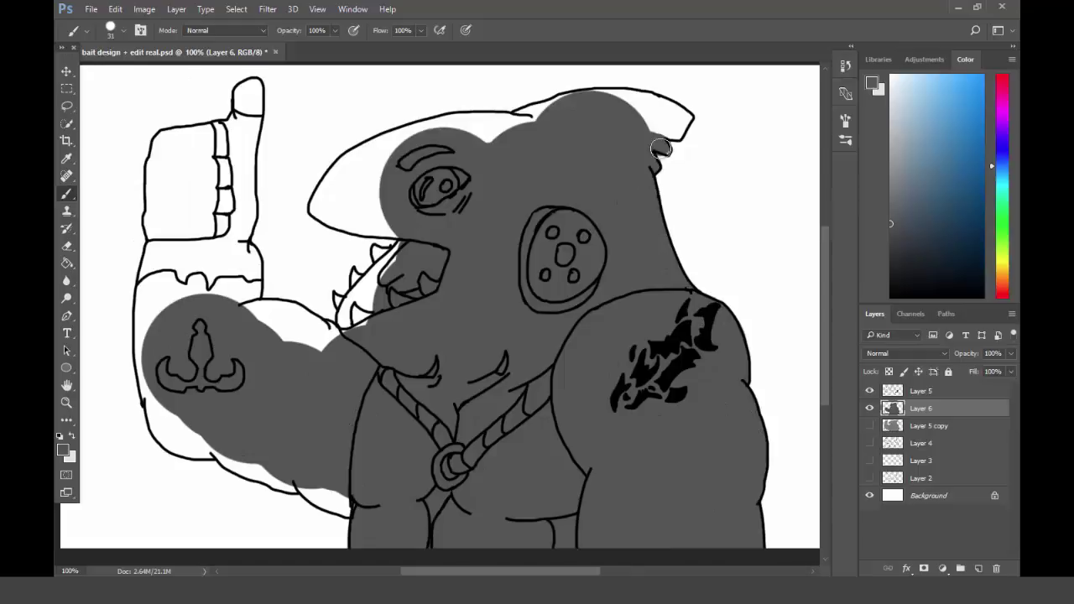
mouse_move(369, 319)
mouse_down()
mouse_move(384, 240)
mouse_move(365, 187)
mouse_move(331, 185)
mouse_move(529, 113)
mouse_move(667, 106)
mouse_up()
mouse_move(286, 353)
mouse_down()
mouse_move(312, 348)
mouse_move(252, 306)
mouse_up()
mouse_move(348, 507)
mouse_down()
mouse_move(243, 427)
mouse_move(196, 427)
mouse_move(154, 343)
mouse_move(250, 266)
mouse_move(159, 193)
mouse_move(248, 126)
mouse_move(248, 88)
mouse_up()
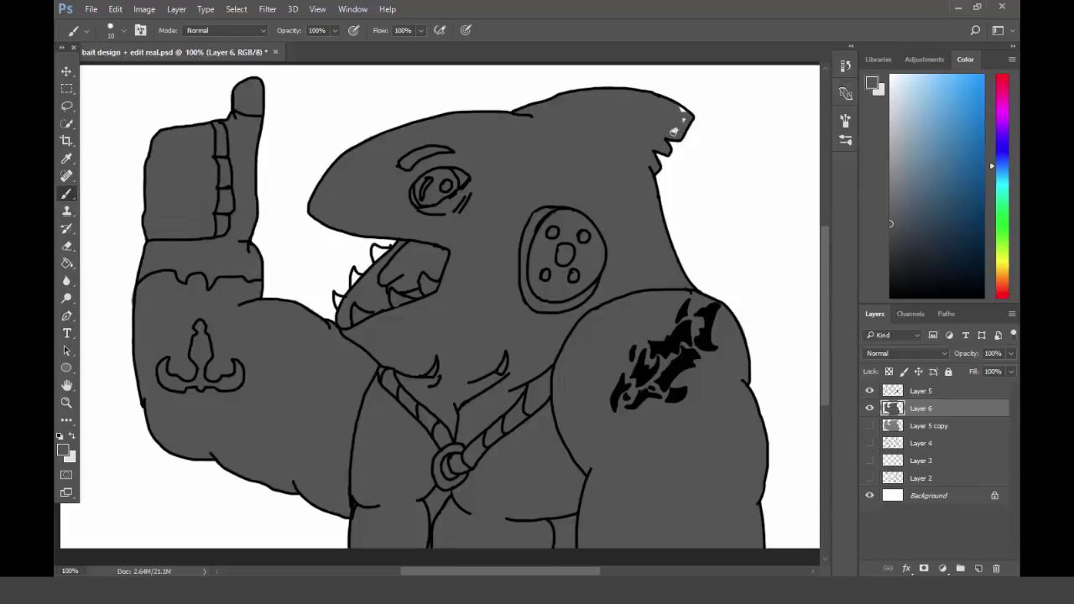
Zoom in and shade the arm and upper arm with darker grey
drag(333, 427, 328, 503)
key(ctrl+plus)
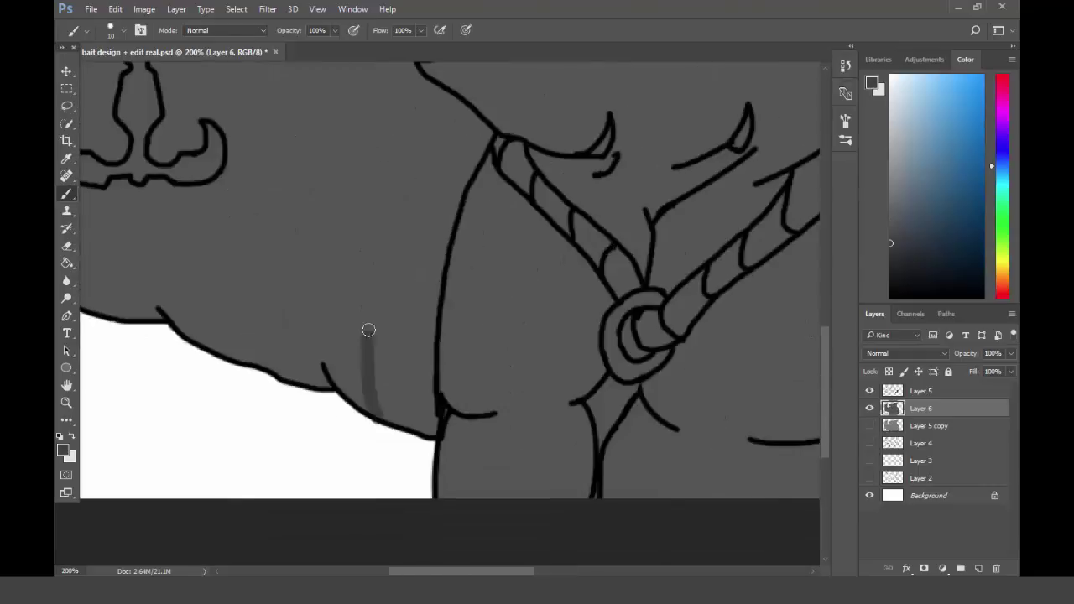
drag(367, 336, 390, 277)
scroll(379, 300, up, 3)
scroll(662, 355, up, 3)
mouse_move(319, 285)
mouse_down()
mouse_move(179, 307)
mouse_move(118, 168)
mouse_move(125, 257)
mouse_up()
scroll(429, 413, down, 3)
drag(430, 413, 399, 315)
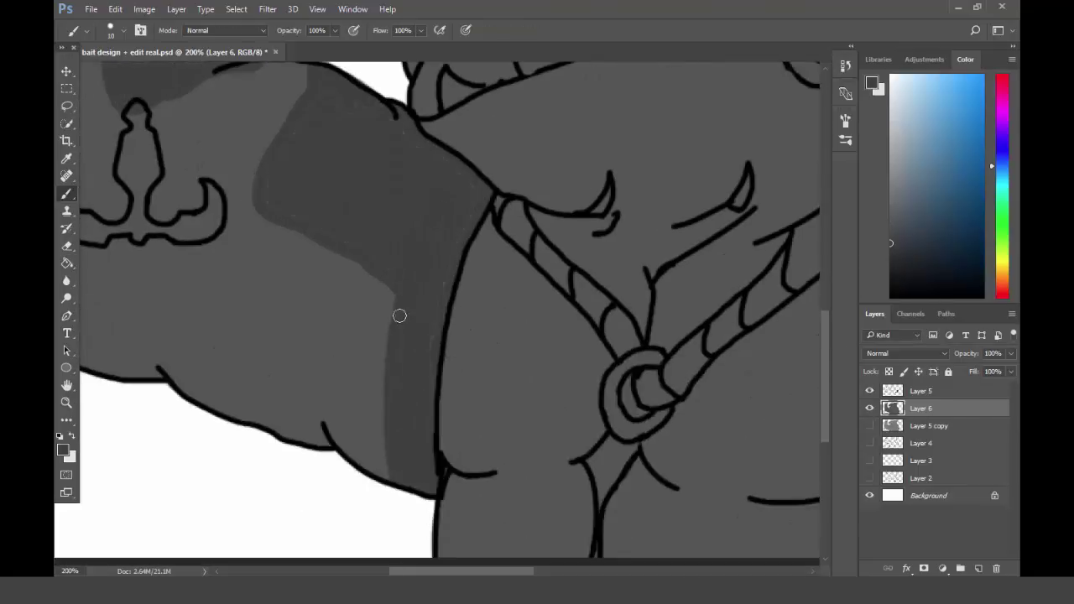
scroll(212, 261, up, 3)
drag(255, 339, 289, 251)
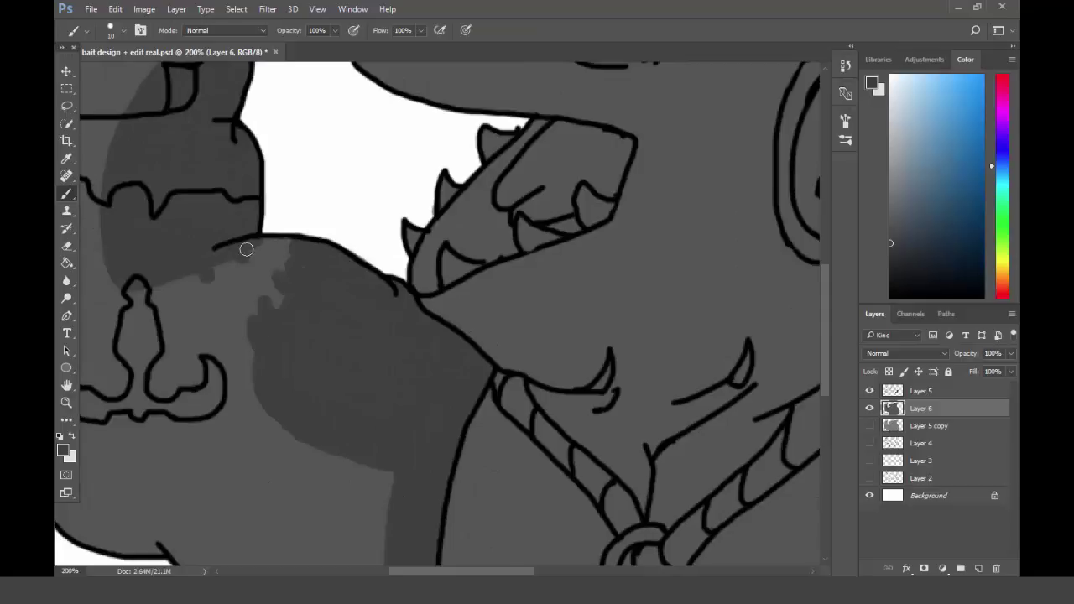
drag(269, 311, 295, 241)
Shade the back edge, shoulder and cheek patch's left edge darker, then choose a lighter grey
scroll(828, 314, down, 3)
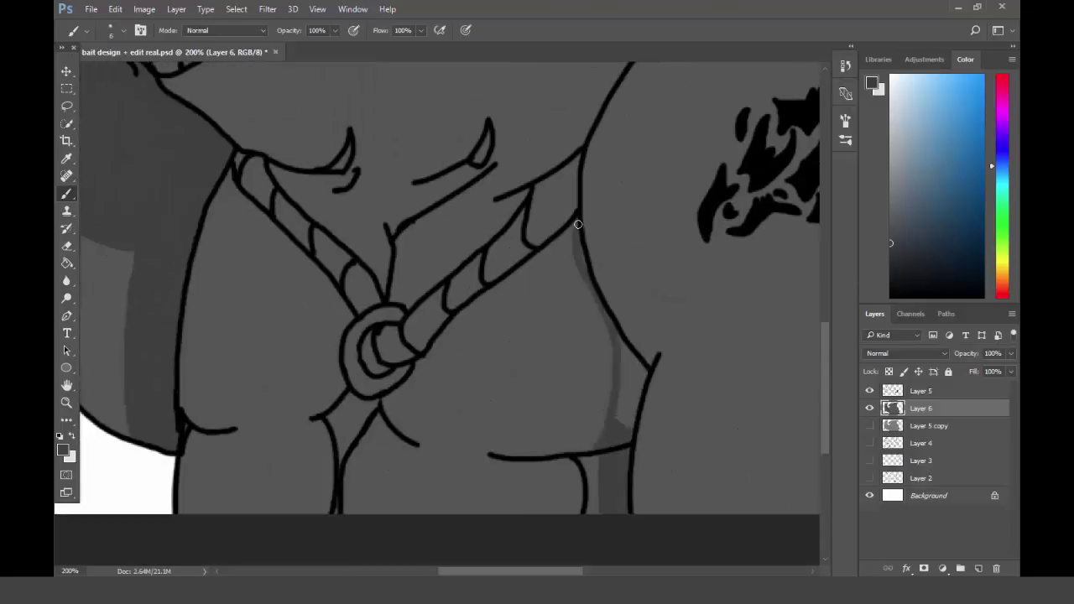
scroll(827, 314, up, 3)
scroll(827, 314, up, 3)
key(ctrl+minus)
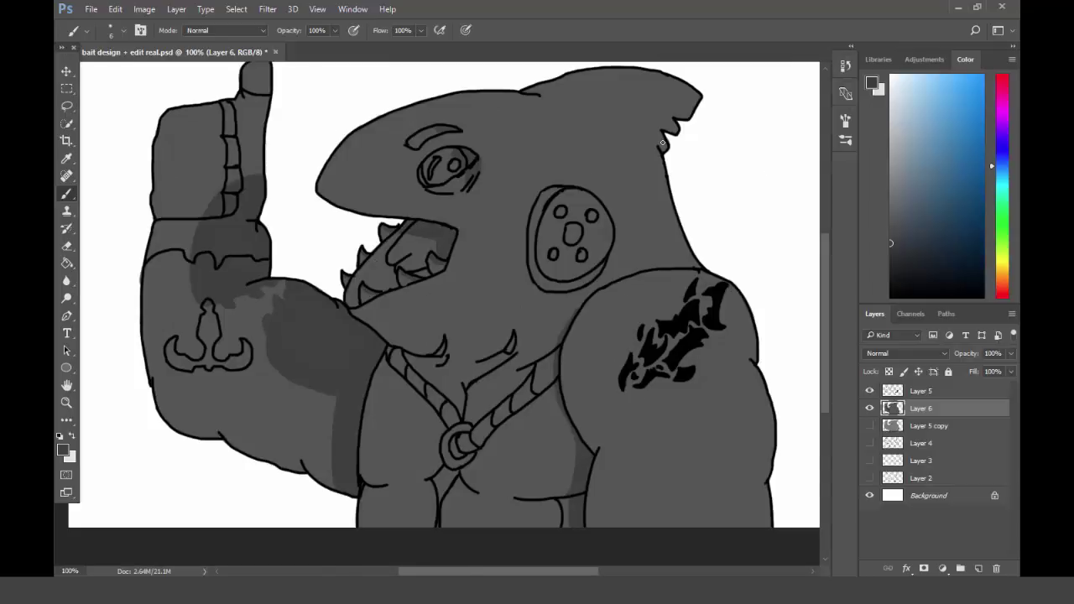
drag(662, 143, 651, 252)
mouse_move(657, 92)
mouse_down()
mouse_move(682, 261)
mouse_move(674, 123)
mouse_up()
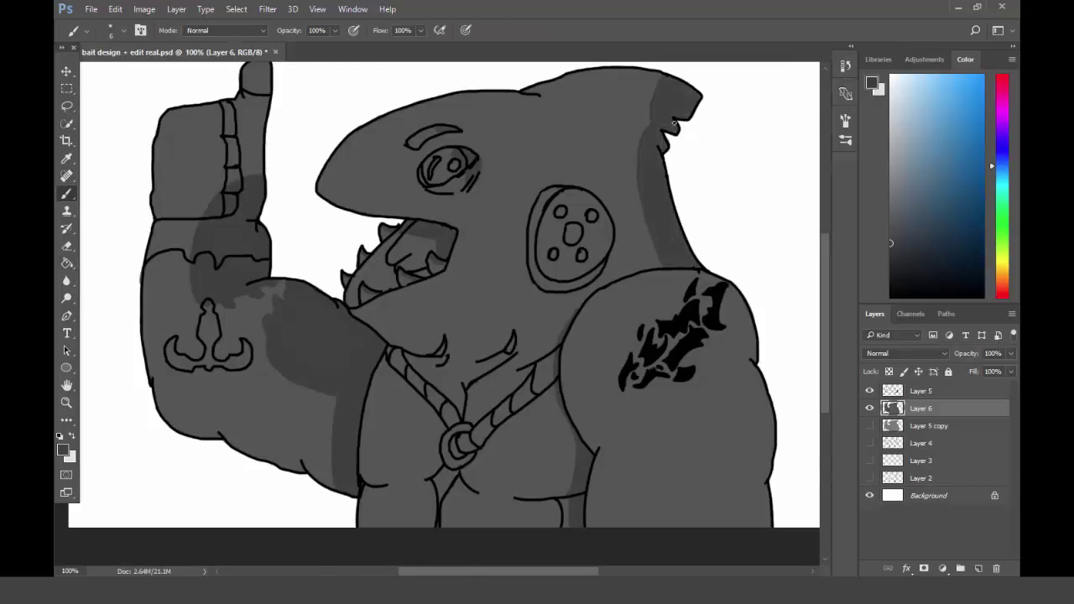
drag(634, 281, 725, 527)
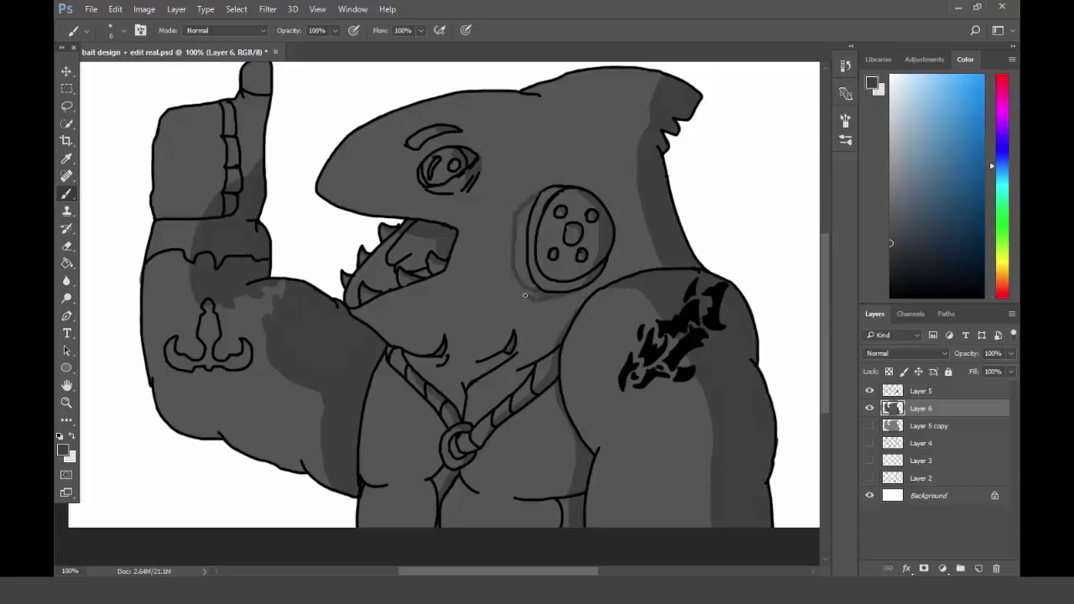
drag(508, 203, 527, 201)
alt+click(551, 218)
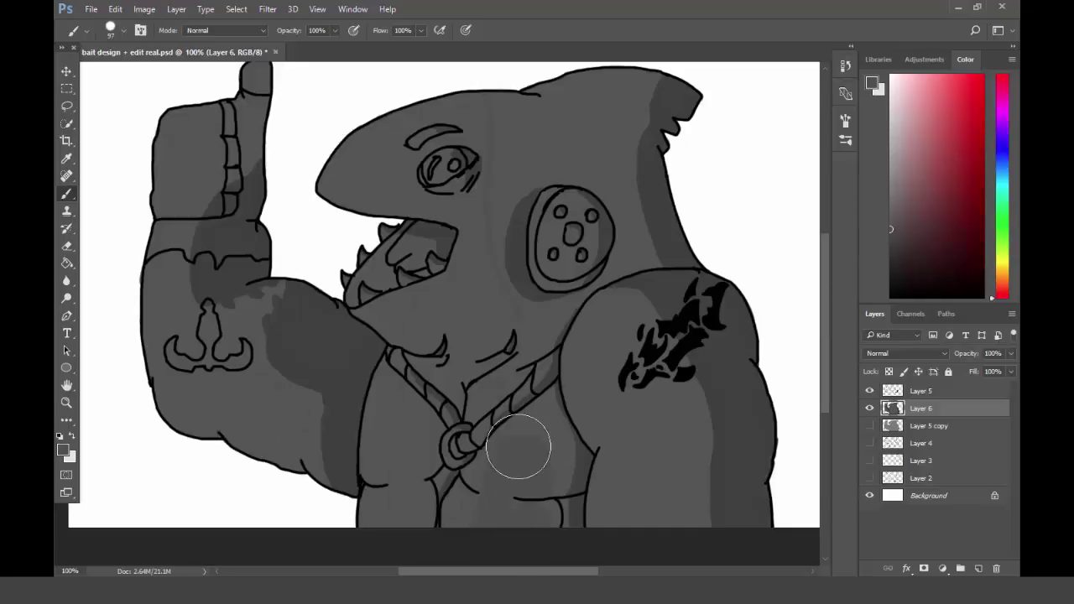
Shrink the brush and add a knuckle line on the thumb
click(117, 30)
double_click(146, 131)
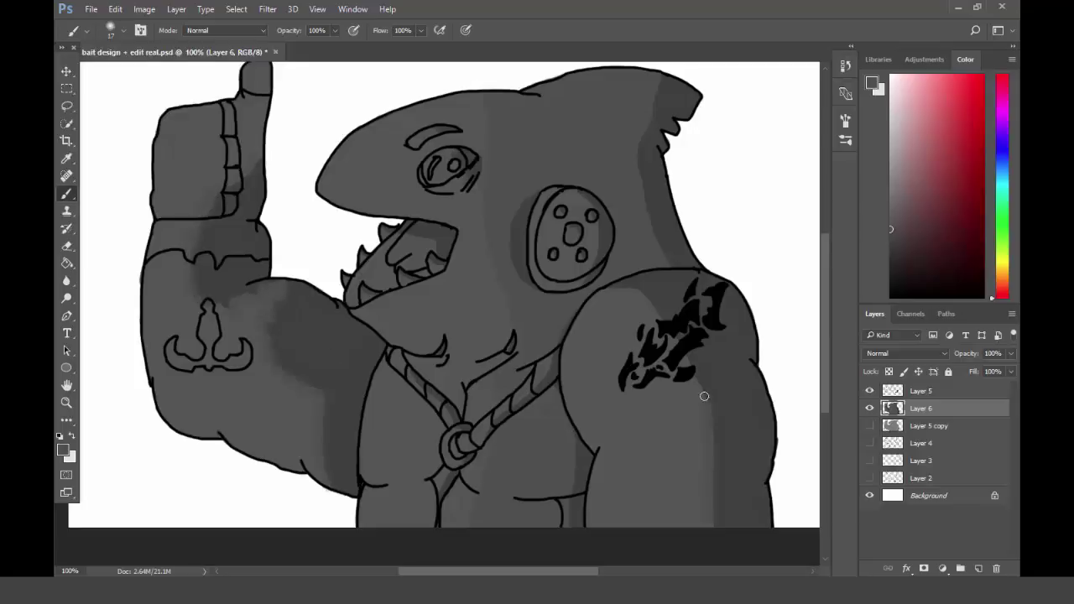
scroll(325, 478, down, 2)
scroll(202, 302, down, 2)
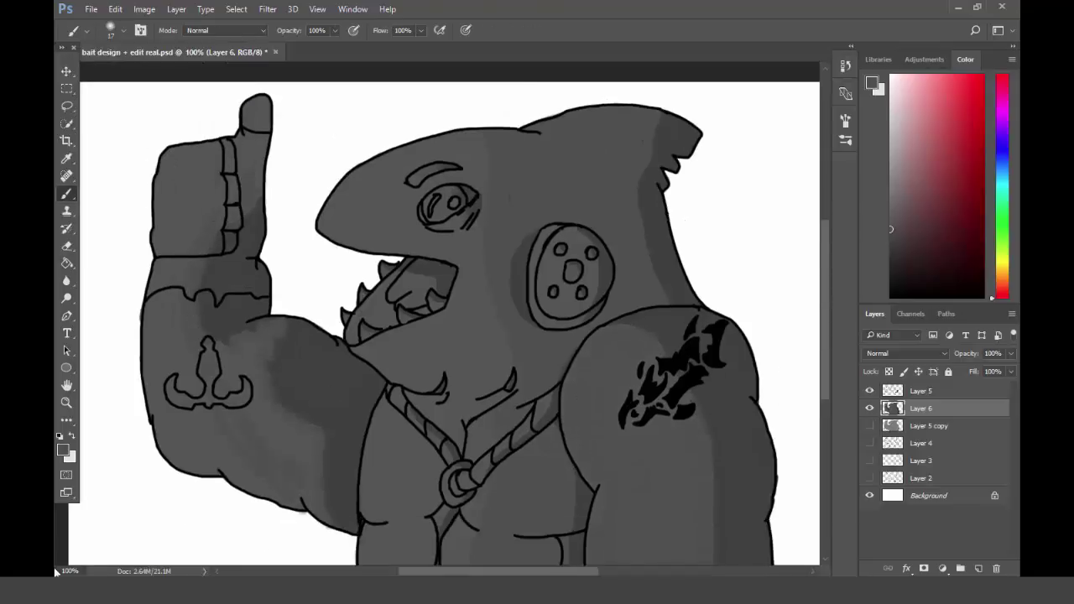
scroll(369, 364, up, 4)
scroll(333, 217, down, 2)
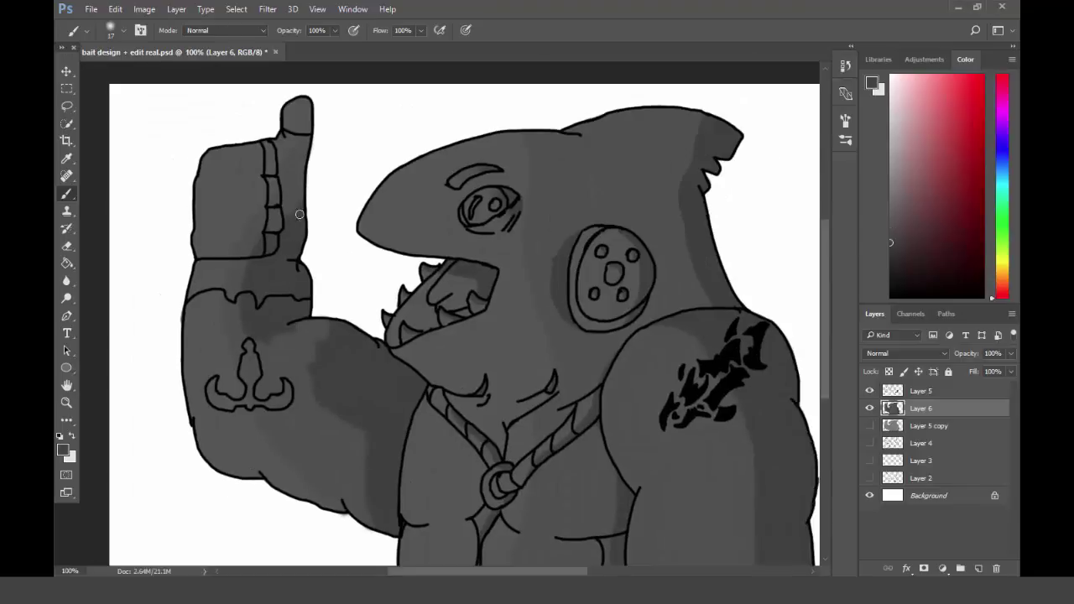
drag(272, 141, 260, 228)
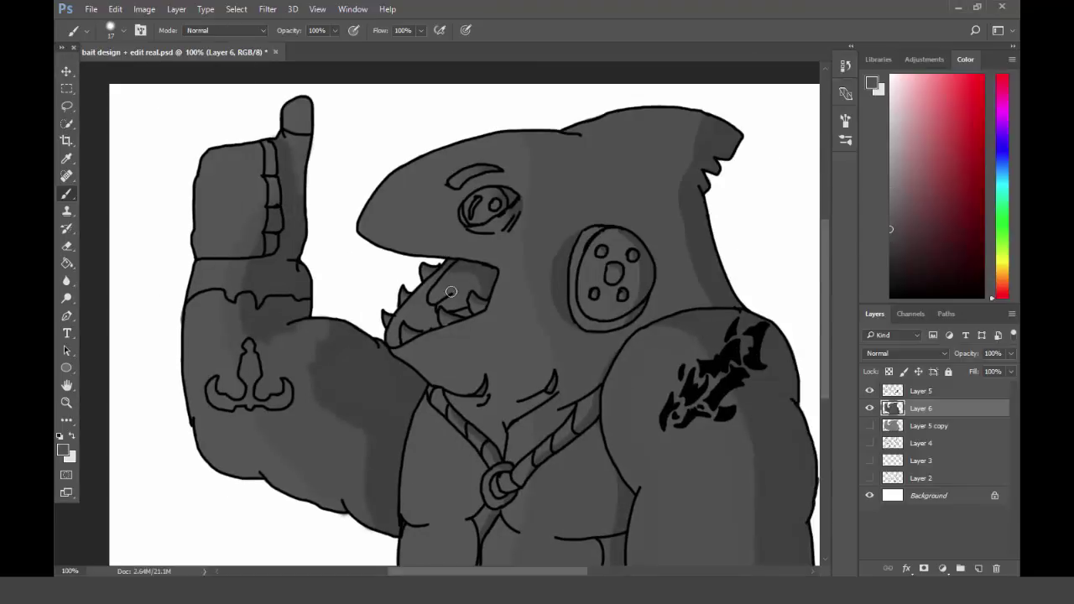
Paint soft lighter grey shading on the fist and the arm's inner edge
click(110, 30)
drag(260, 146, 210, 252)
drag(202, 151, 180, 391)
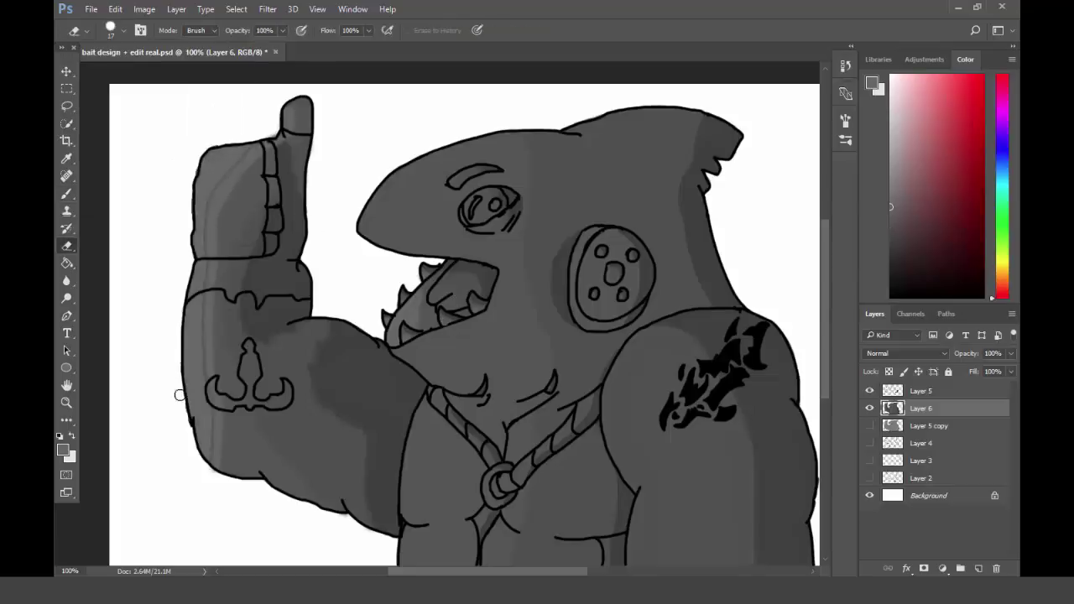
key(g)
key(b)
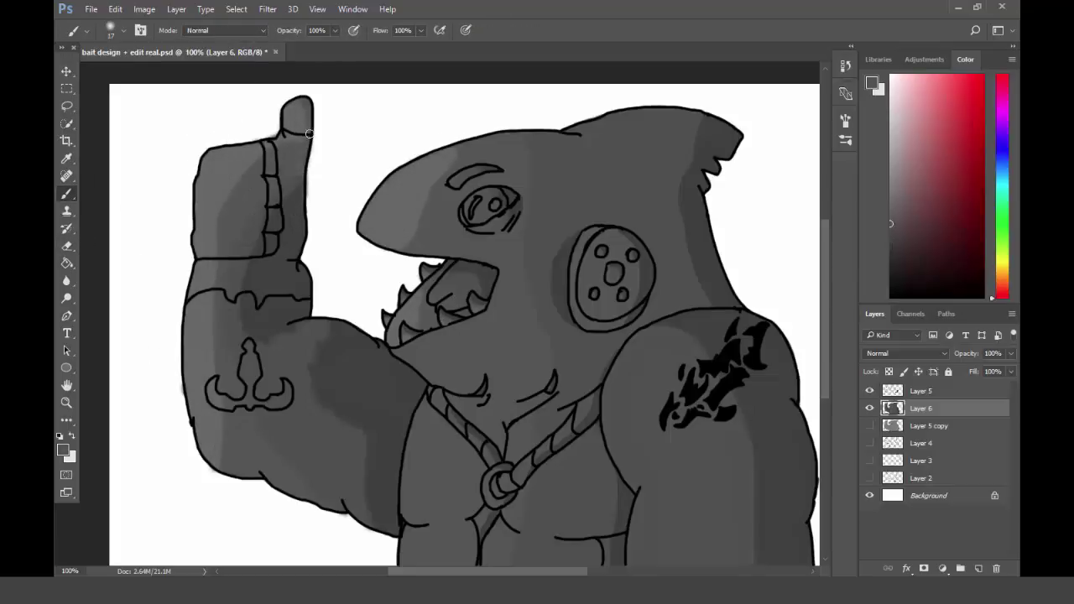
scroll(78, 160, down, 2)
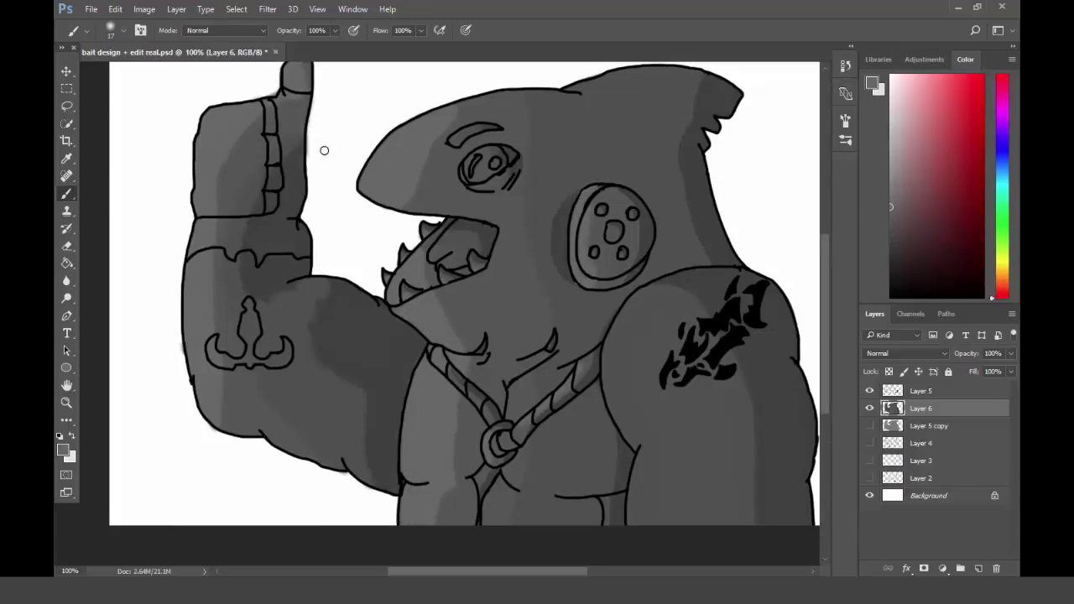
drag(639, 531, 628, 454)
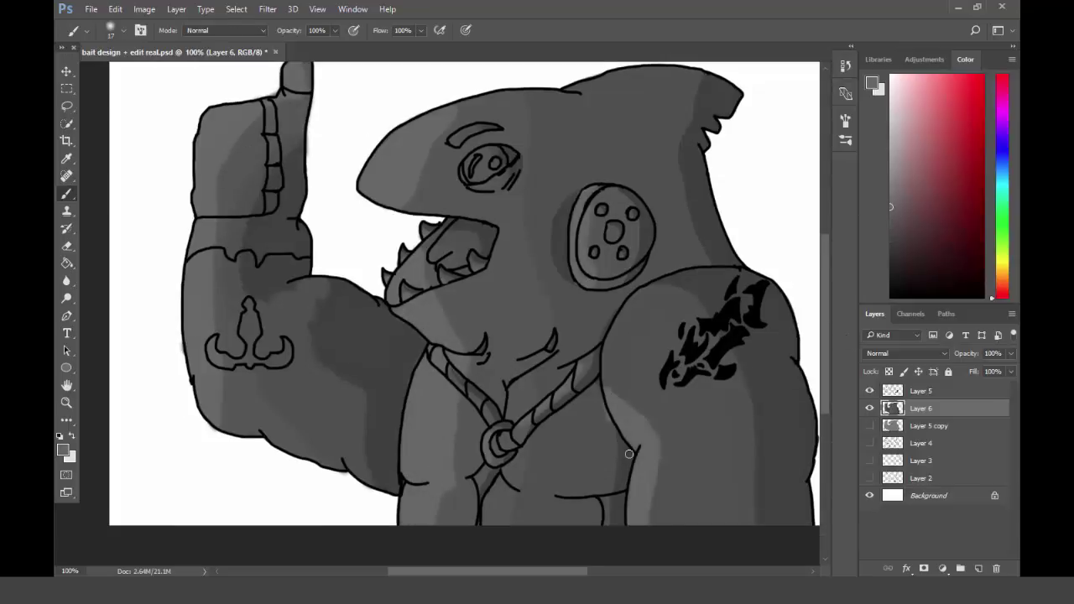
alt+click(559, 173)
On the line-art layer, fill the anchor tattoo solid black and clean its edges
key(alt+bracketright)
key(d)
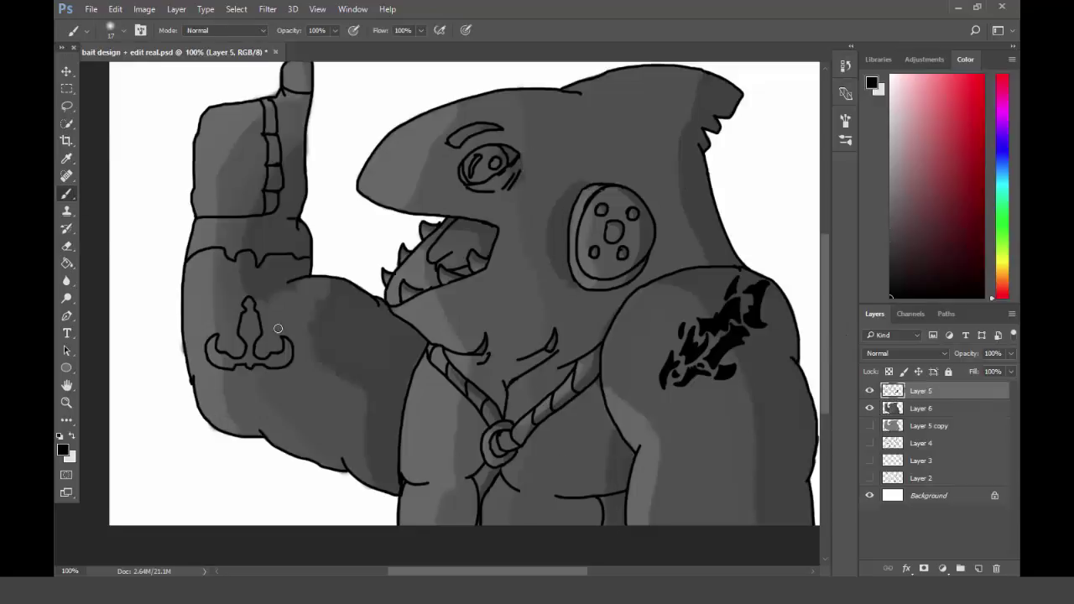
mouse_move(250, 306)
mouse_down()
mouse_move(223, 357)
mouse_move(209, 356)
mouse_up()
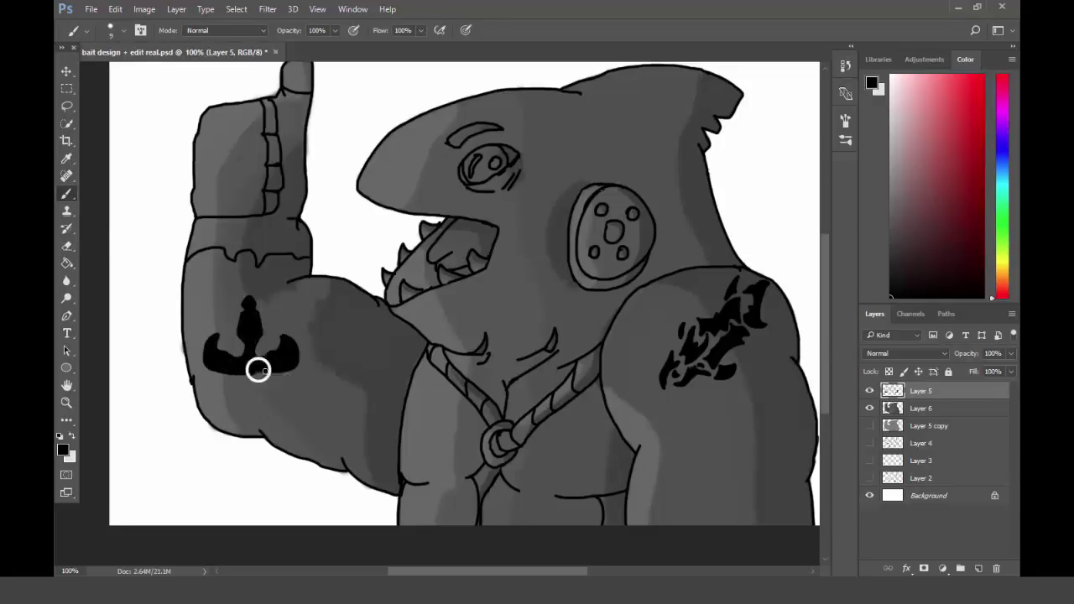
key(e)
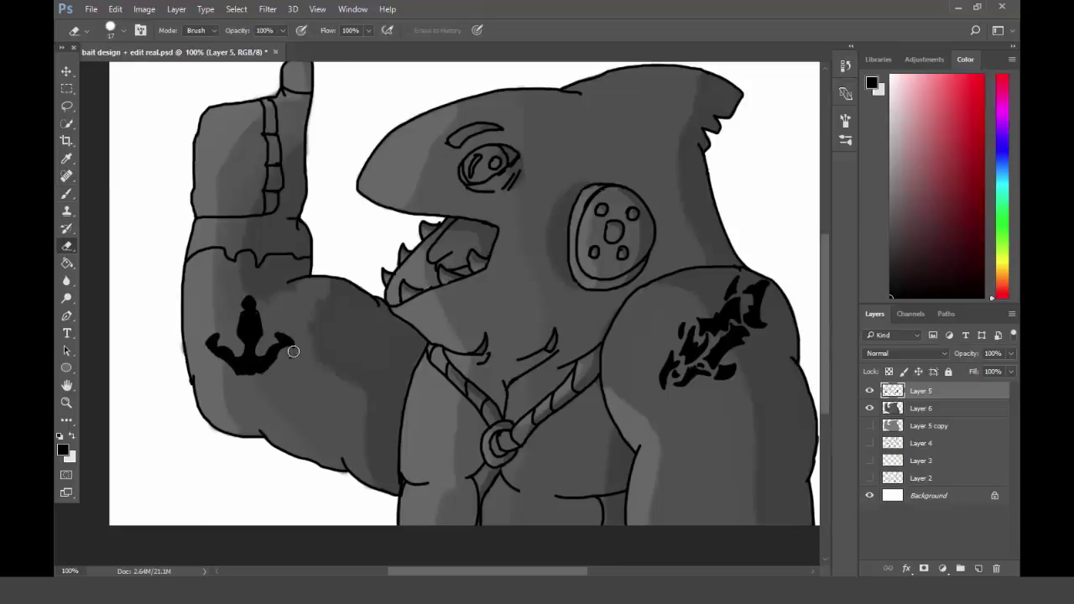
key(b)
drag(293, 351, 220, 359)
drag(503, 336, 460, 335)
Add a new colour layer and paint a trial blue stroke
click(979, 568)
click(957, 109)
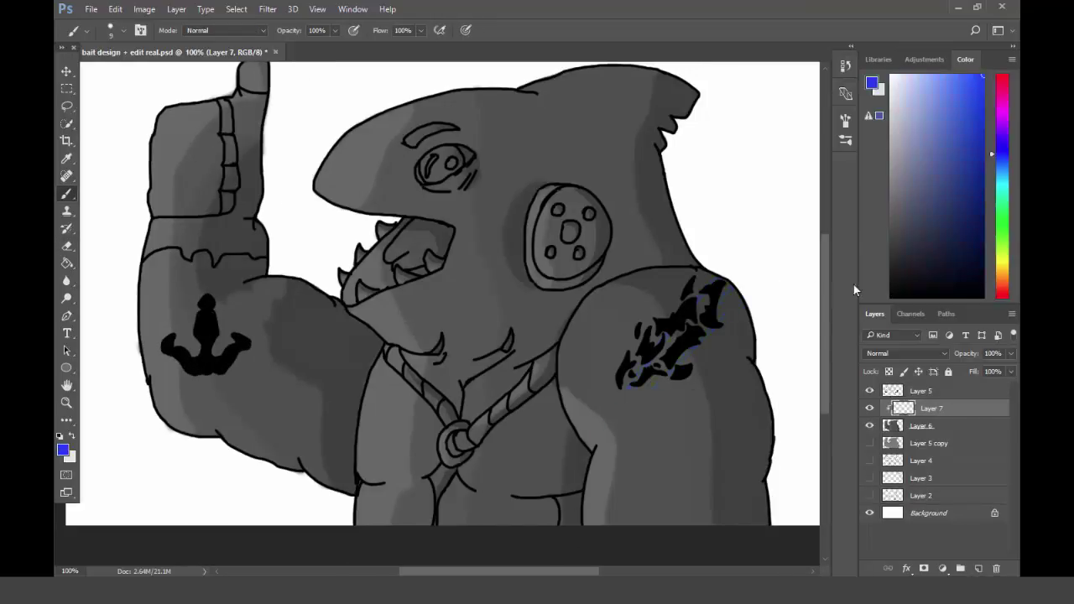
drag(605, 386, 546, 512)
Fill the clipped colour layer dark blue and a new background layer below it grey
key(ctrl+z)
key(alt+BackSpace)
scroll(443, 319, up, 1)
key(g)
click(386, 274)
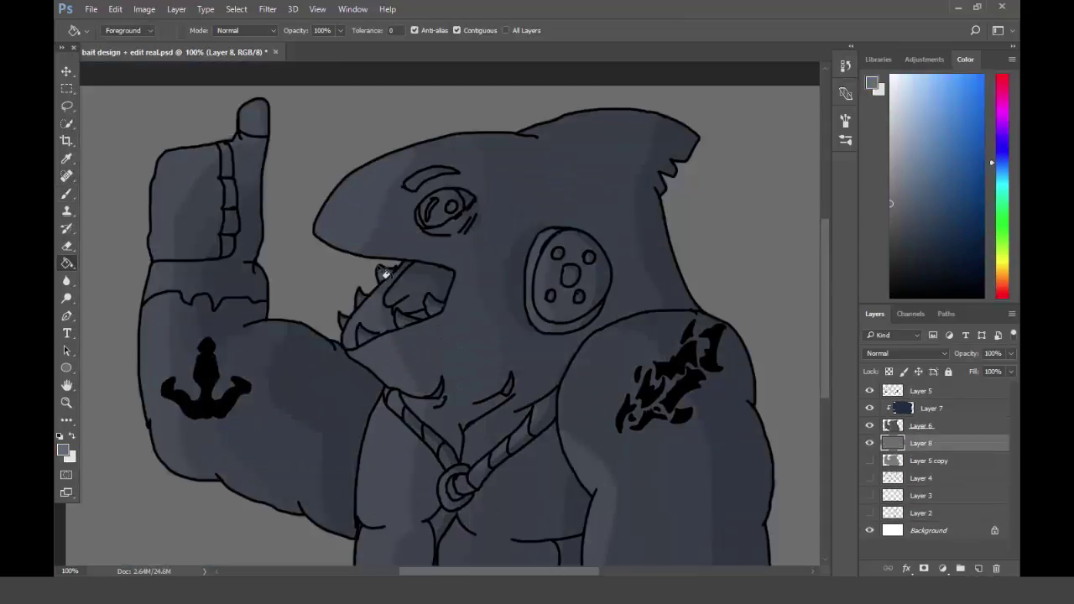
click(932, 408)
key(b)
click(110, 30)
Paint the cheek disc with a yellow rim, red fill and darkened grey dots
key(ctrl+plus)
key(ctrl+plus)
click(946, 76)
drag(456, 348, 463, 105)
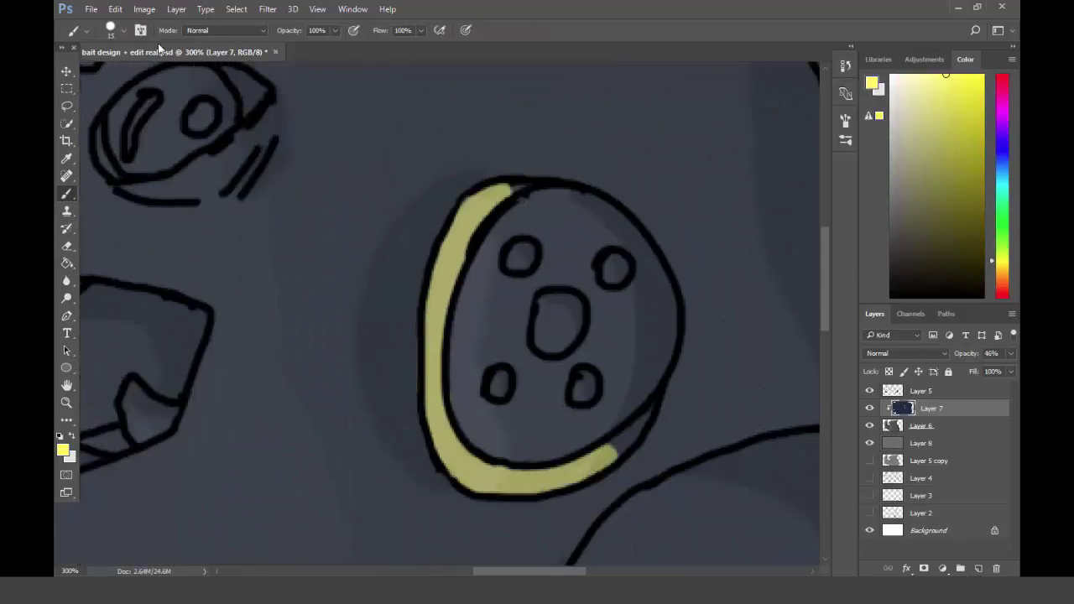
click(110, 30)
drag(1002, 262, 1002, 296)
click(984, 141)
drag(554, 243, 538, 427)
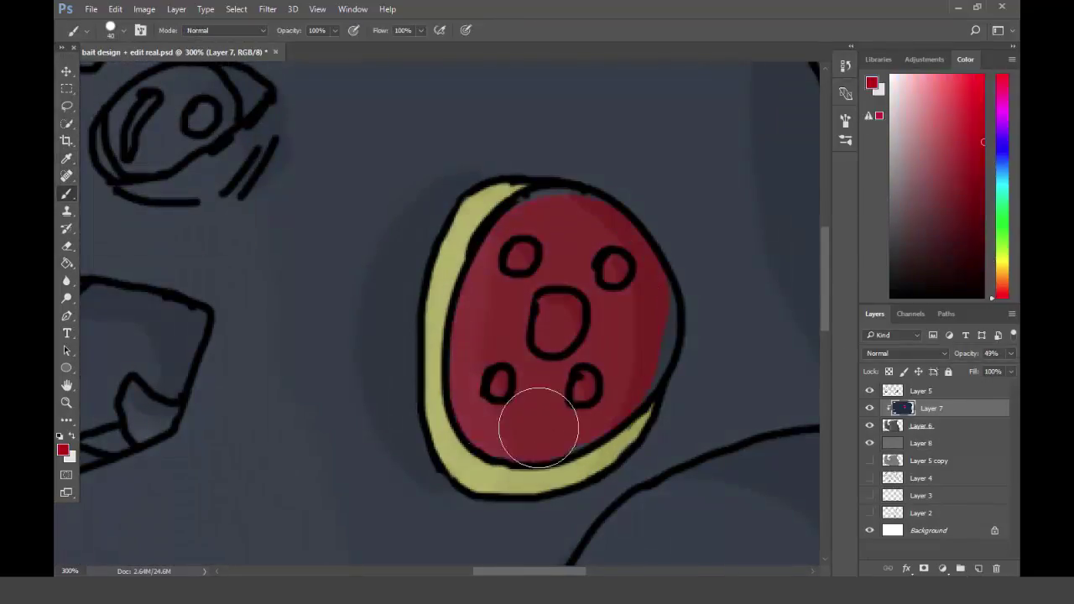
click(521, 256)
click(585, 385)
click(613, 269)
click(558, 323)
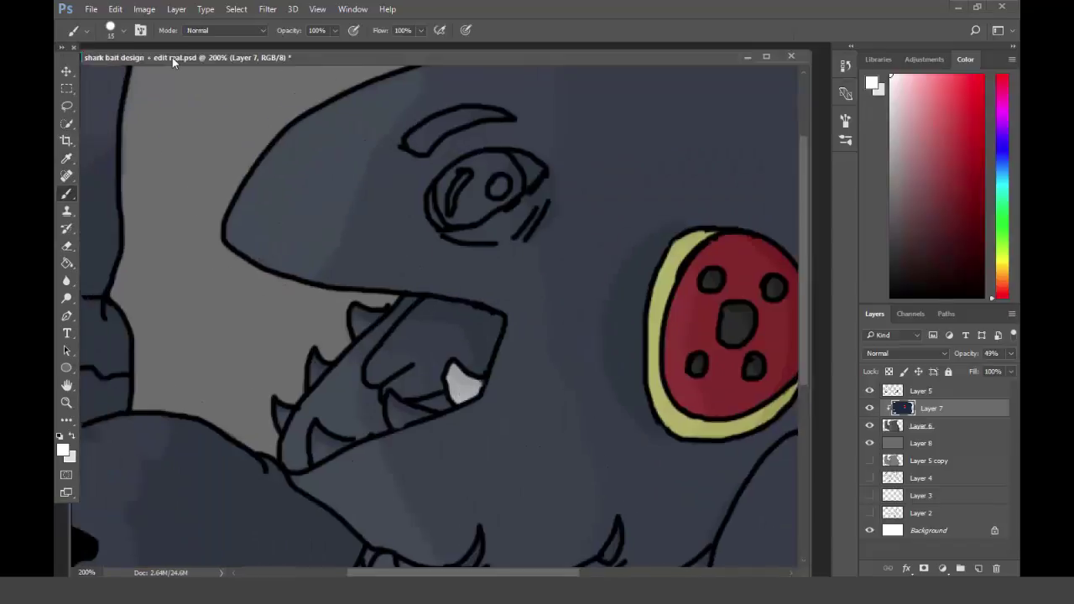
drag(172, 57, 172, 47)
Paint the mouth red, the eyebrow brown, and the eye brown with light highlights
click(983, 76)
drag(361, 360, 470, 311)
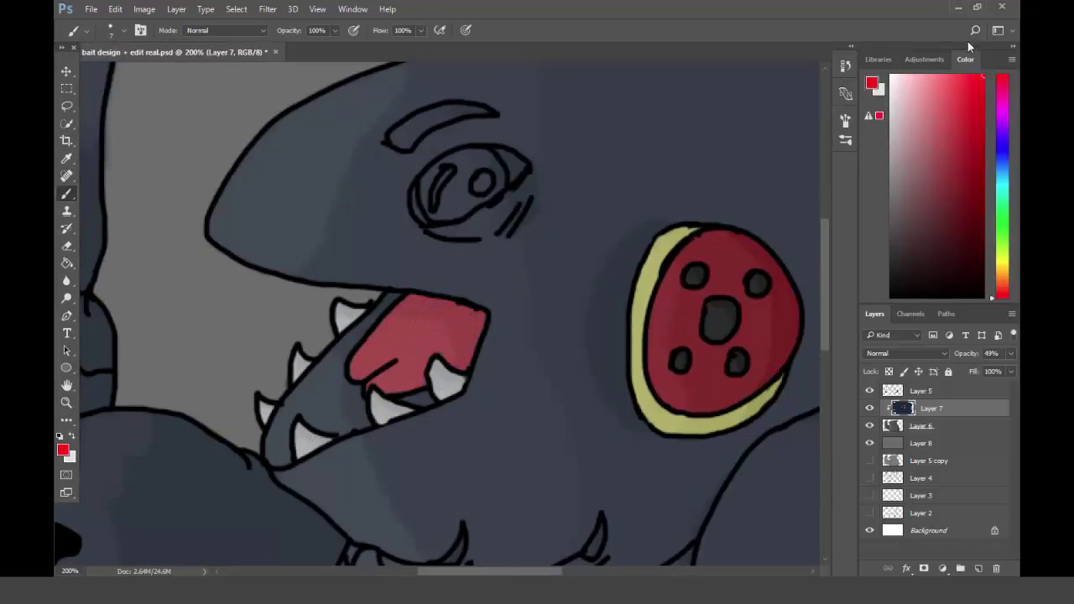
click(110, 30)
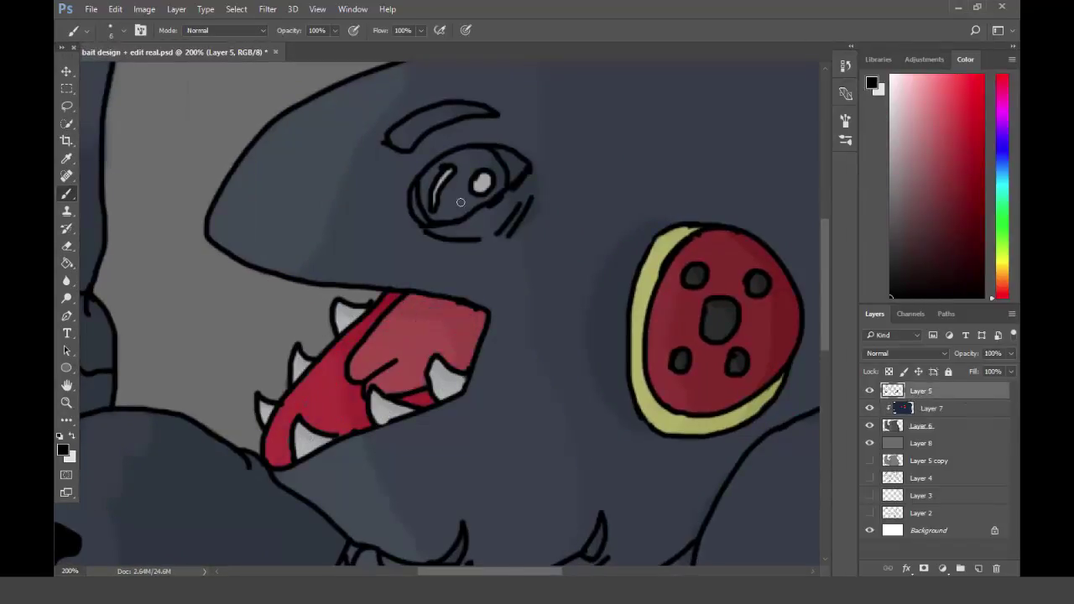
mouse_move(432, 202)
mouse_down()
mouse_move(495, 168)
mouse_move(491, 156)
mouse_up()
drag(390, 141, 495, 113)
click(893, 76)
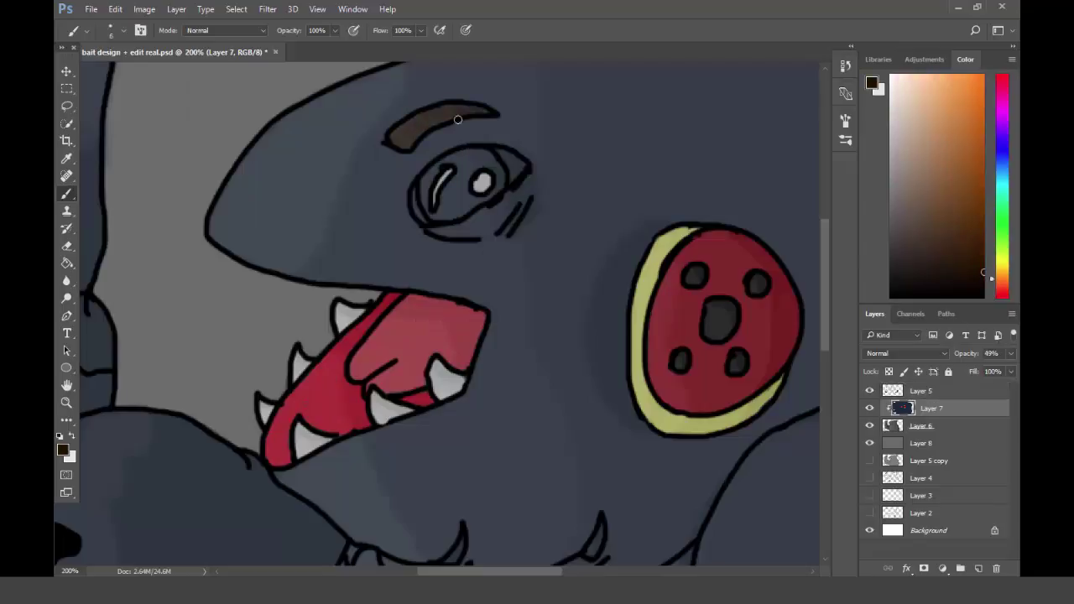
mouse_move(436, 201)
mouse_down()
mouse_move(495, 164)
mouse_move(514, 170)
mouse_up()
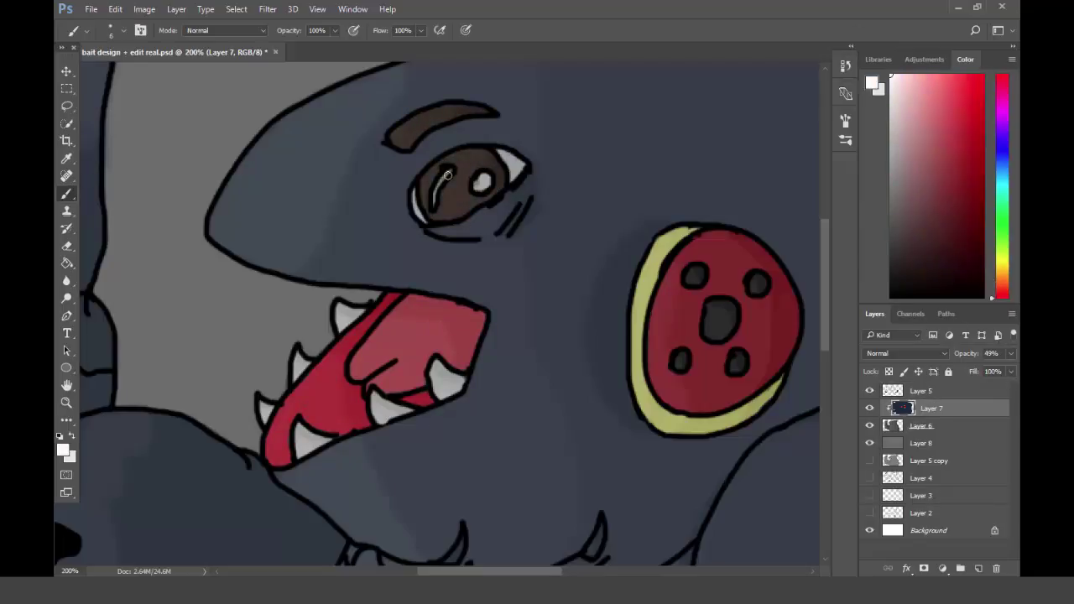
drag(437, 191, 453, 170)
drag(587, 420, 424, 67)
Paint both rope necklace straps brown and the necklace ring grey
click(969, 197)
mouse_move(369, 415)
mouse_down()
mouse_move(501, 262)
mouse_move(533, 243)
mouse_up()
mouse_move(340, 382)
mouse_down()
mouse_move(201, 235)
mouse_move(319, 445)
mouse_up()
alt+click(155, 118)
Paint dark blue-grey shading over the thumbs-up hand
alt+click(441, 224)
drag(168, 126, 621, 512)
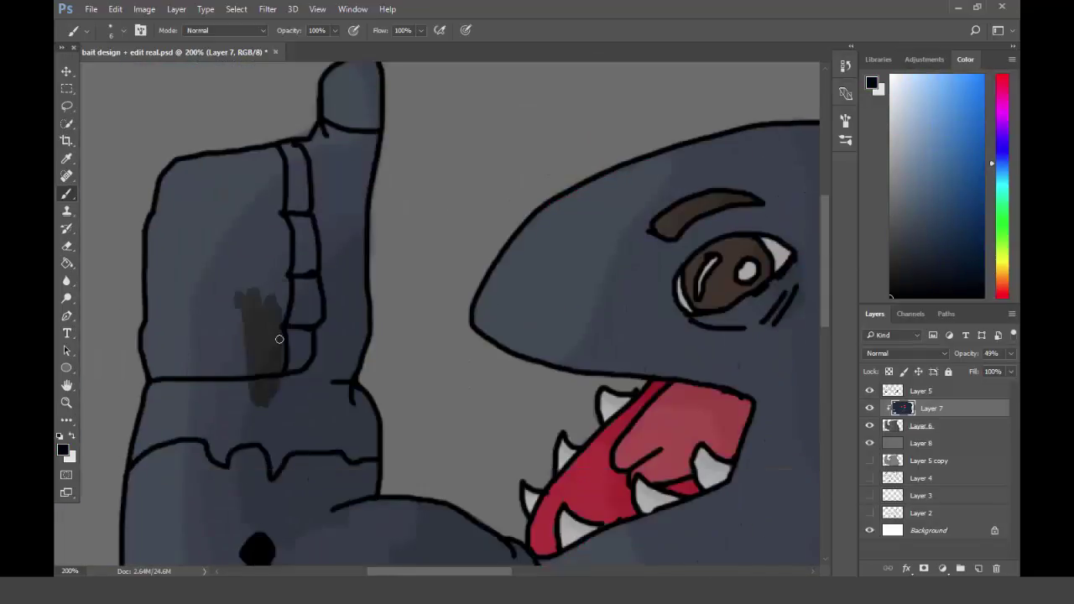
drag(252, 168, 210, 353)
drag(151, 378, 361, 453)
scroll(375, 266, up, 2)
drag(375, 266, 335, 470)
scroll(314, 366, down, 3)
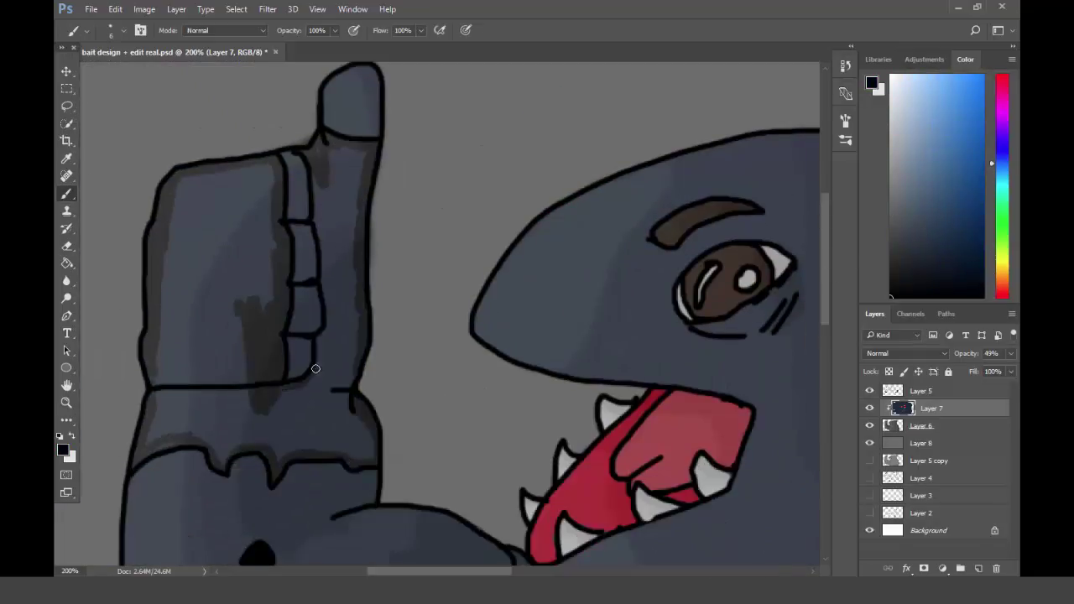
drag(314, 366, 262, 168)
Deepen the red on the cheek disc with a darker red
scroll(283, 397, down, 15)
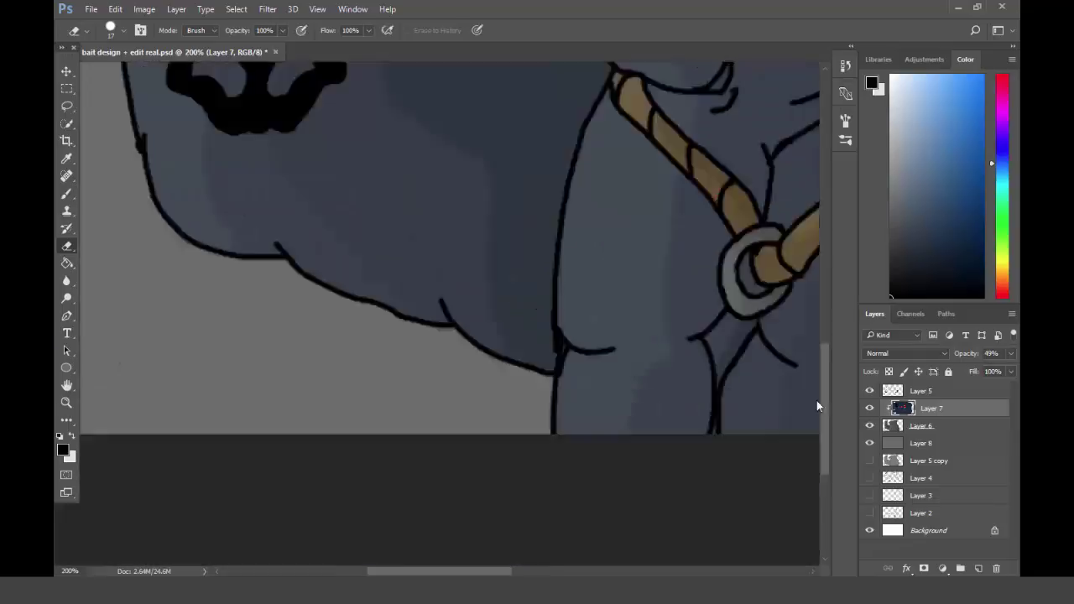
key(ctrl+minus)
alt+click(570, 252)
drag(546, 218, 583, 281)
click(86, 30)
On the grey shading layer, sample a dark grey, switch to white, and hide the colour layer
click(921, 425)
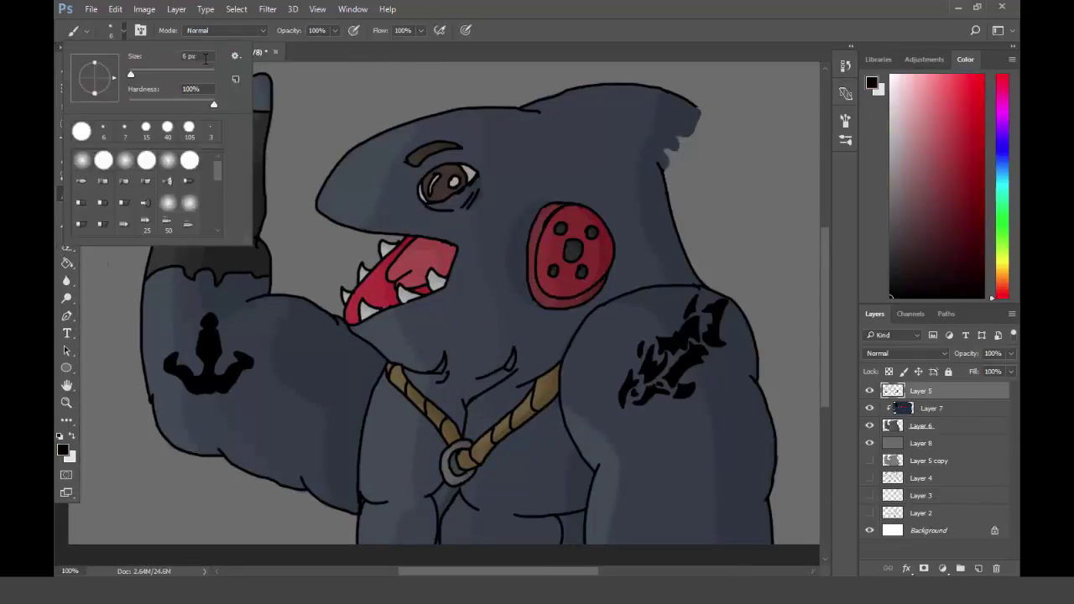
key(i)
click(621, 294)
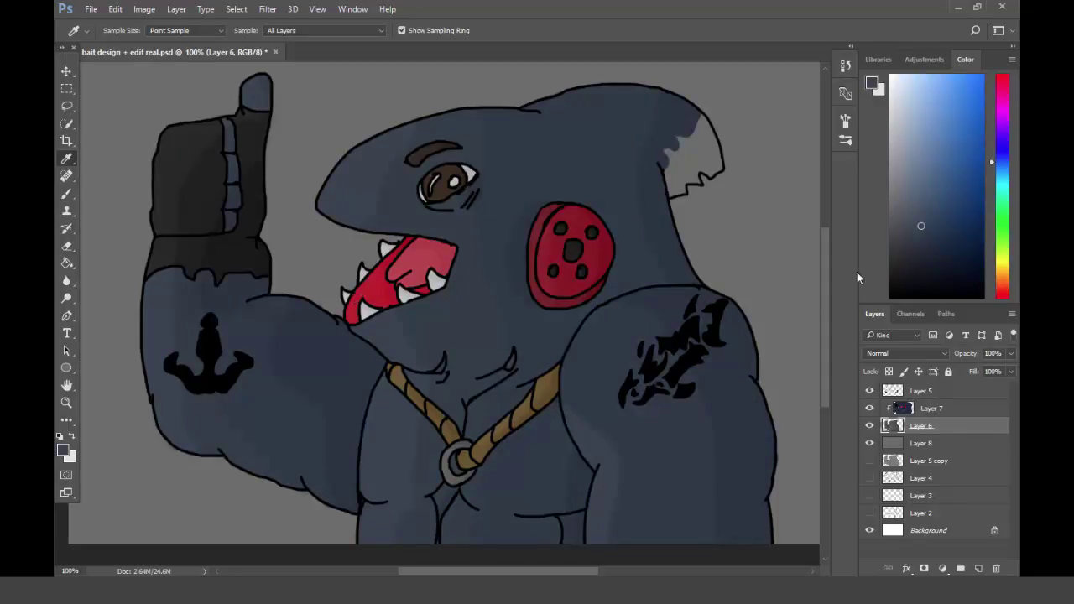
key(x)
key(b)
click(870, 408)
click(870, 408)
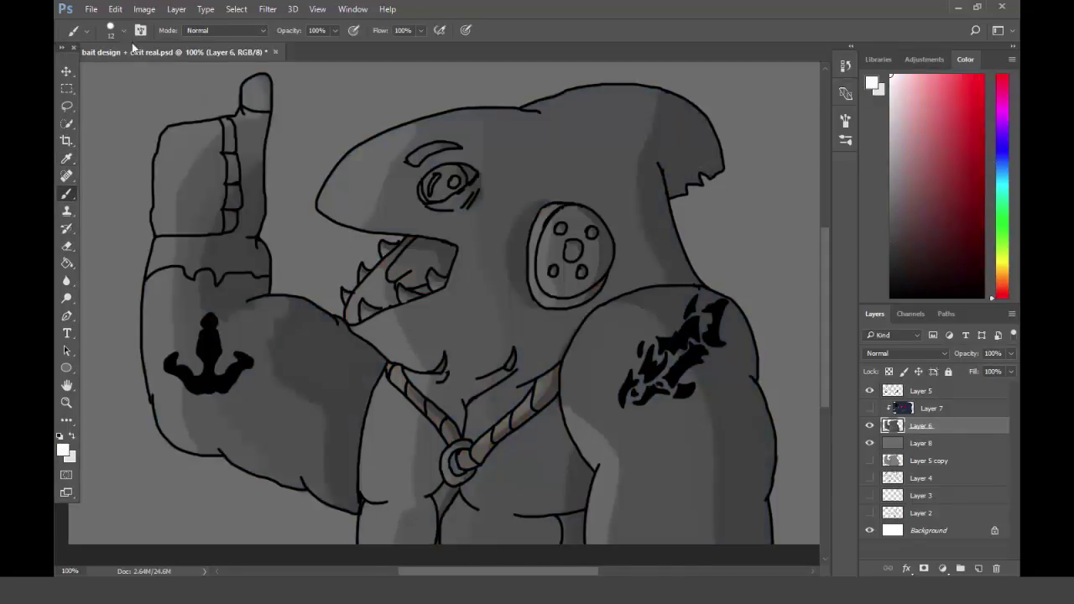
Paint white rim highlights along the thumb and torso edges
scroll(132, 50, up, 5)
drag(233, 216, 198, 344)
scroll(511, 372, down, 10)
drag(474, 352, 460, 435)
drag(471, 211, 503, 351)
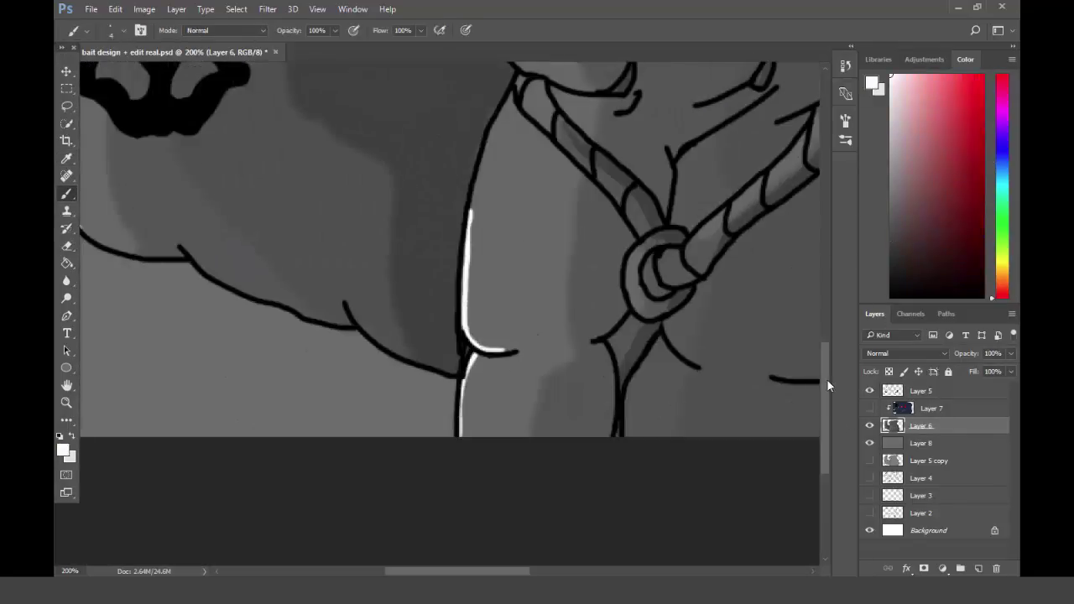
scroll(828, 385, up, 5)
scroll(827, 385, up, 5)
Zoom out to review the whole shark, toggling the colour layer and resizing the brush
key(ctrl+minus)
click(870, 408)
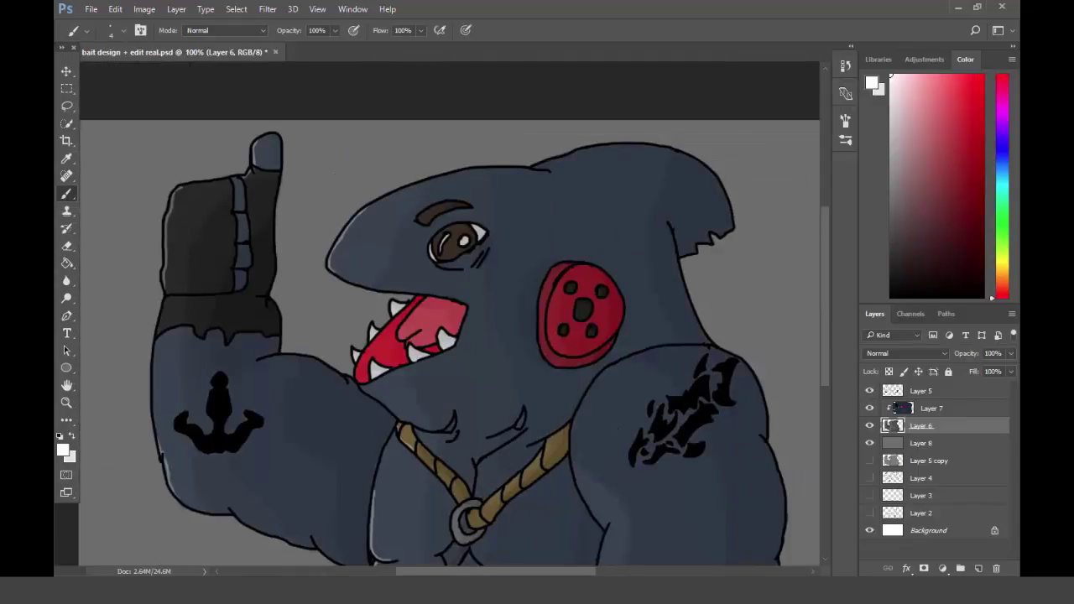
key(ctrl+minus)
alt+click(597, 210)
click(869, 408)
scroll(628, 154, up, 3)
click(117, 30)
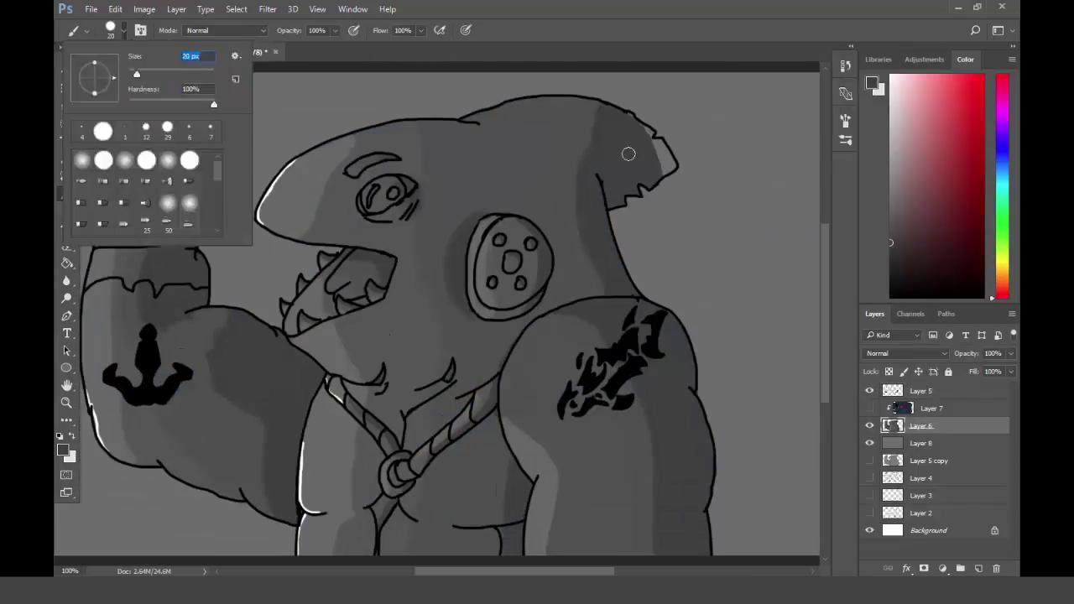
On a new layer, wash the background soft dark blue, then darken the edges at full flow
key(ctrl+minus)
click(870, 408)
click(931, 234)
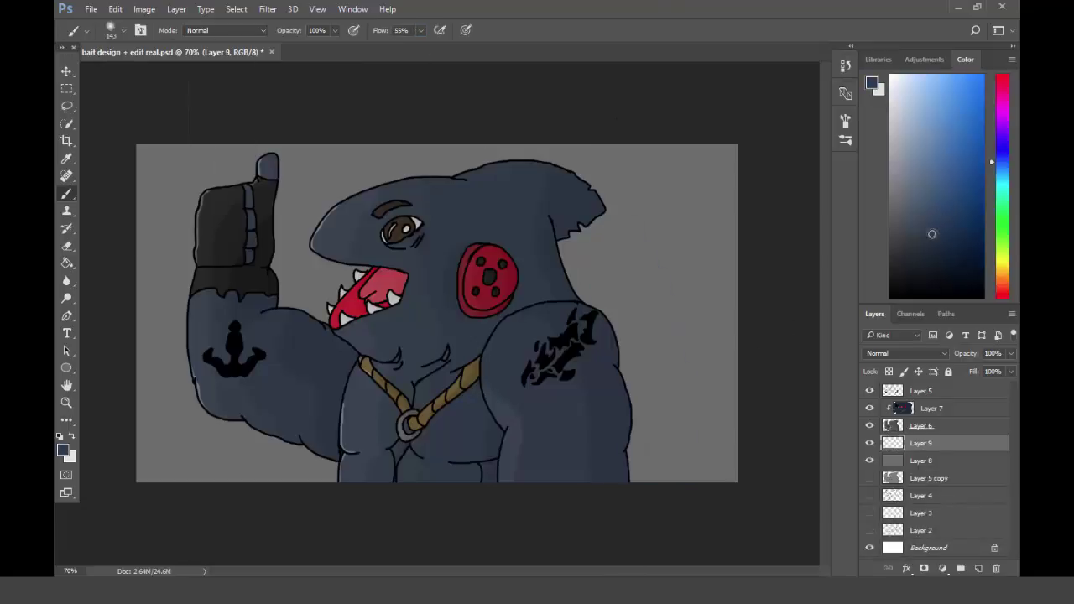
mouse_move(652, 492)
mouse_down()
mouse_move(359, 264)
mouse_move(663, 252)
mouse_up()
drag(713, 335, 775, 444)
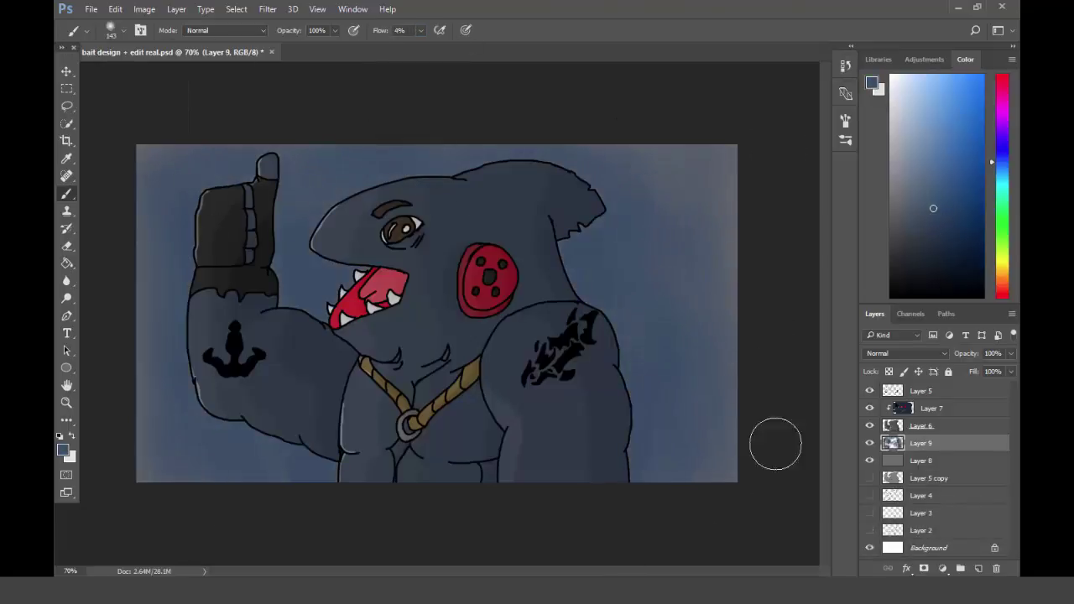
key(shift+0)
mouse_move(630, 494)
mouse_down()
mouse_move(209, 425)
mouse_move(319, 272)
mouse_move(227, 327)
mouse_up()
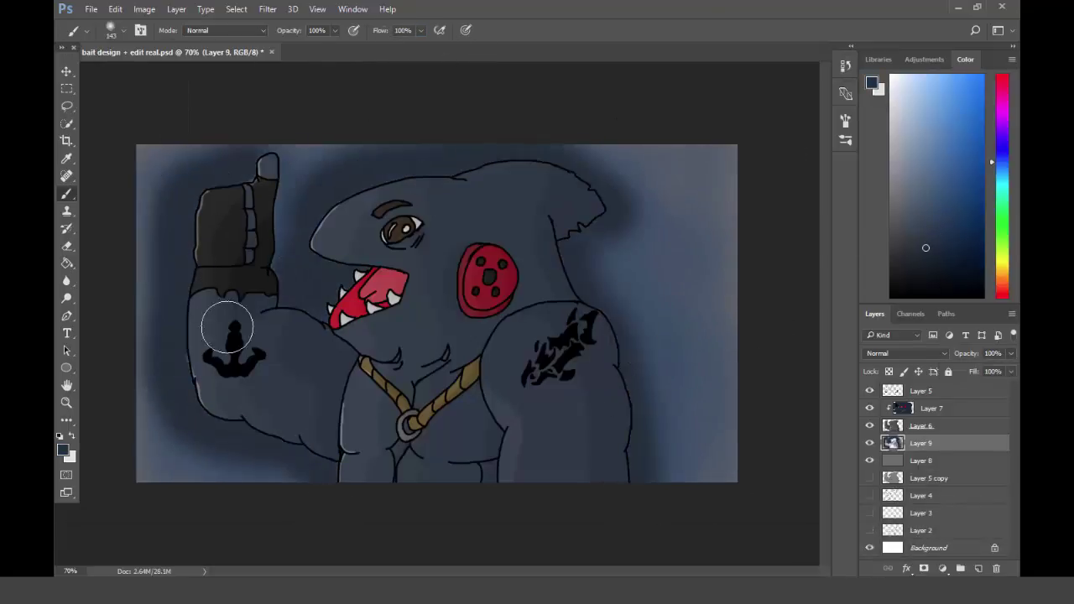